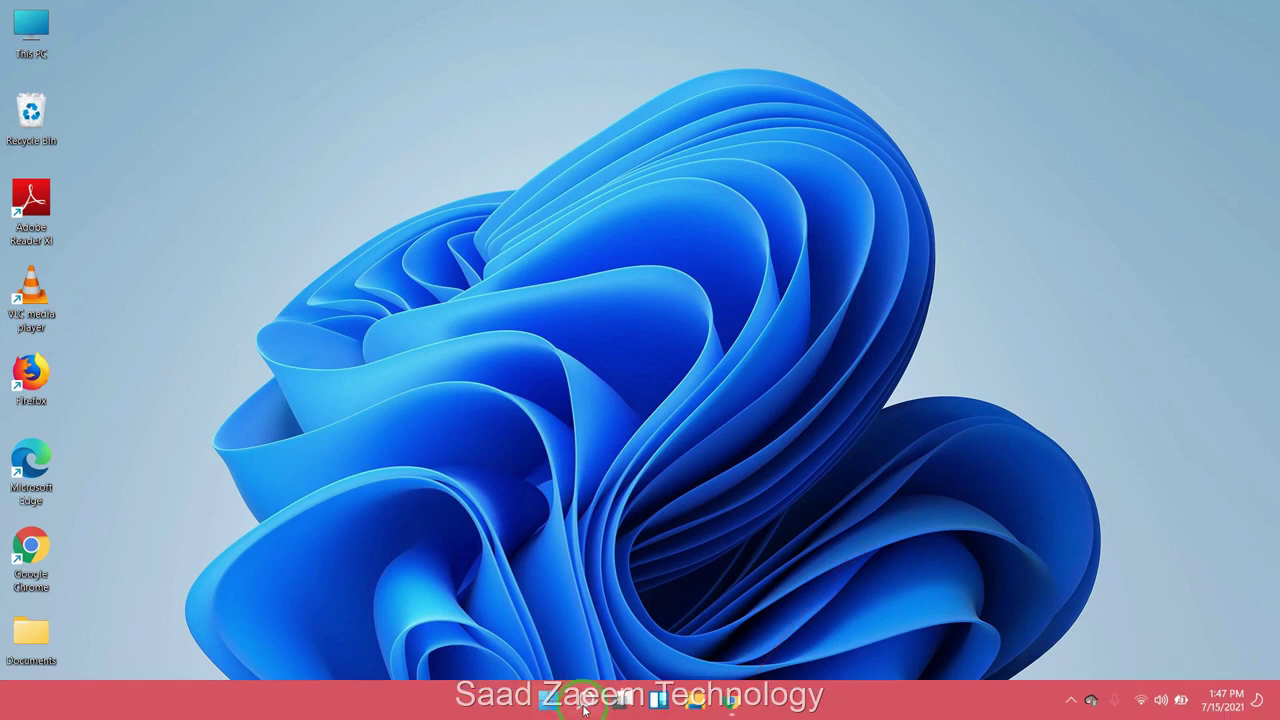
- Search Windows for Device Manager, open it and move its window closer to the middle of the desktop
{"action": "left_click", "coordinate": [585, 698]}
{"action": "type", "text": "De"}
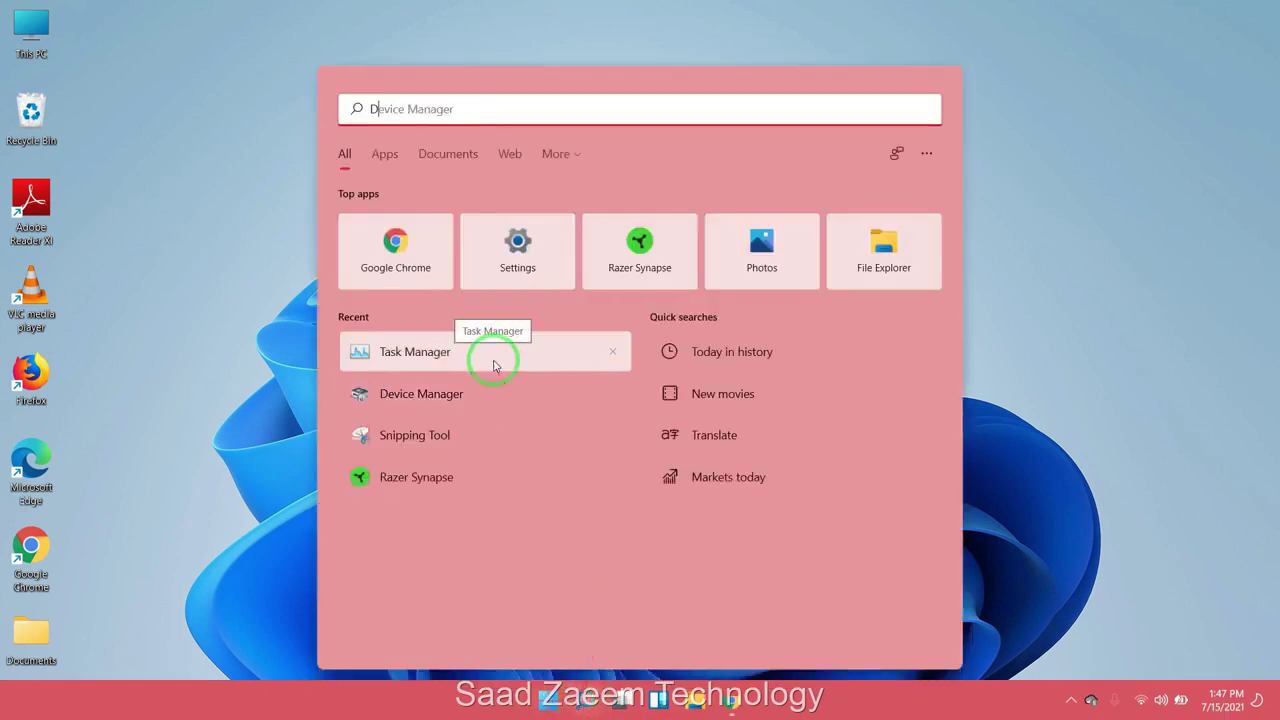
{"action": "type", "text": "vice Manager"}
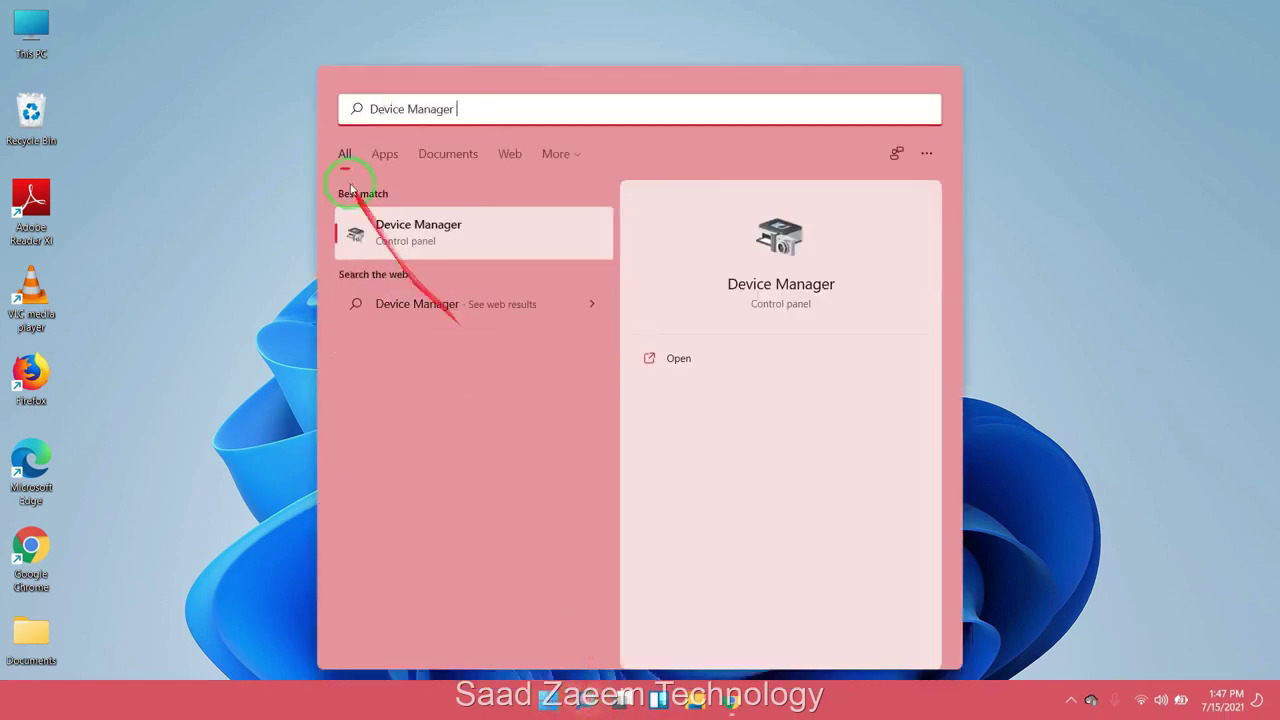
{"action": "left_click", "coordinate": [407, 236]}
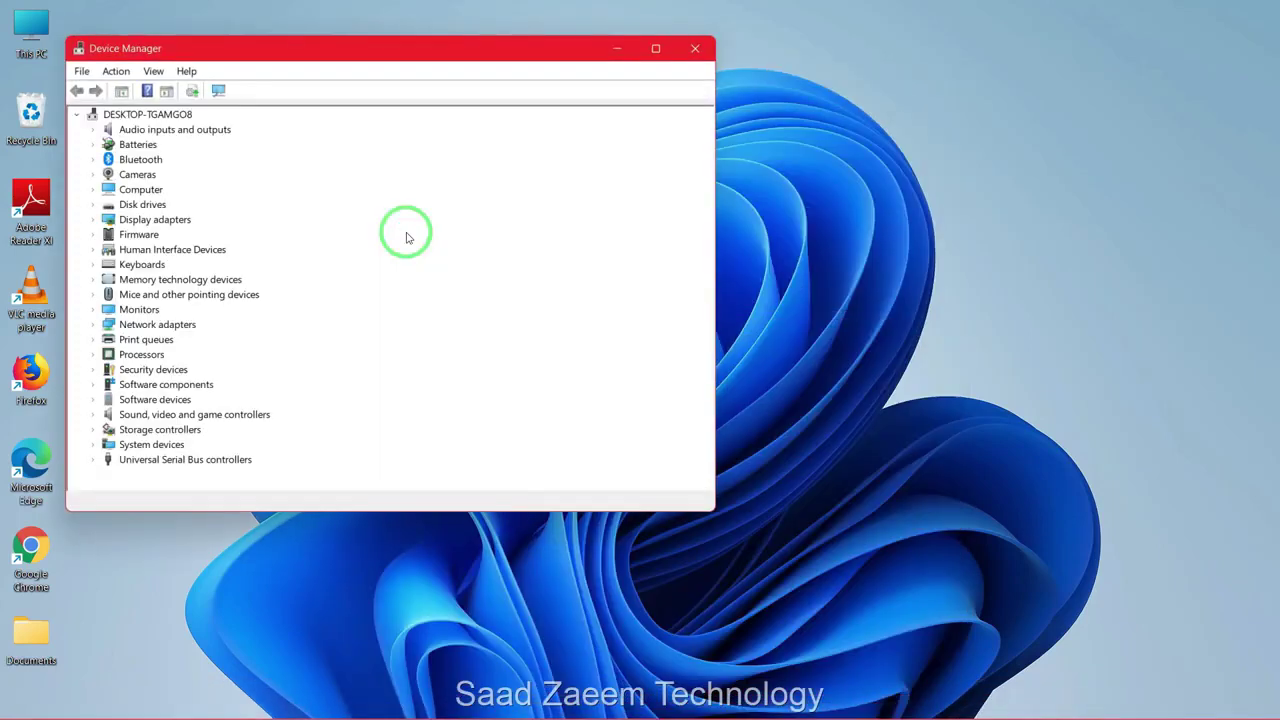
{"action": "left_click_drag", "start_coordinate": [514, 54], "coordinate": [614, 90]}
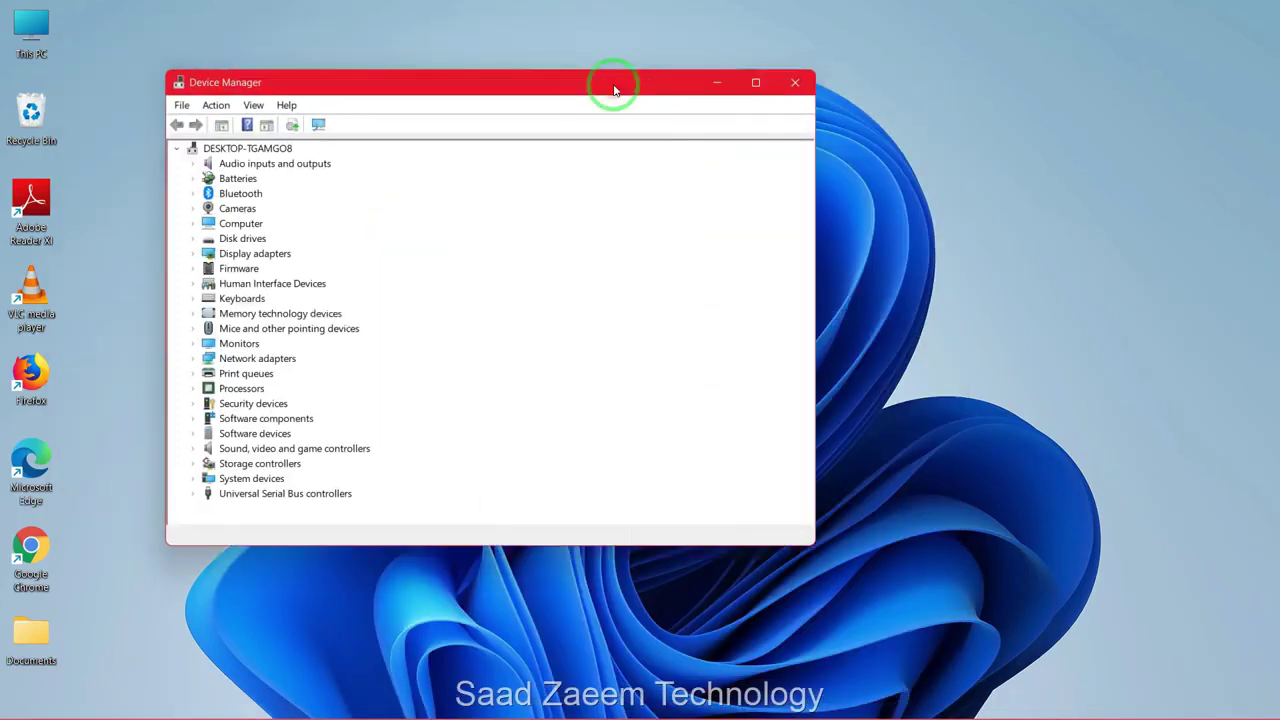
- Uninstall the HD WebCam device from the Cameras category and scan for hardware changes
{"action": "left_click", "coordinate": [249, 210]}
{"action": "double_click", "coordinate": [249, 210]}
{"action": "left_click", "coordinate": [252, 225]}
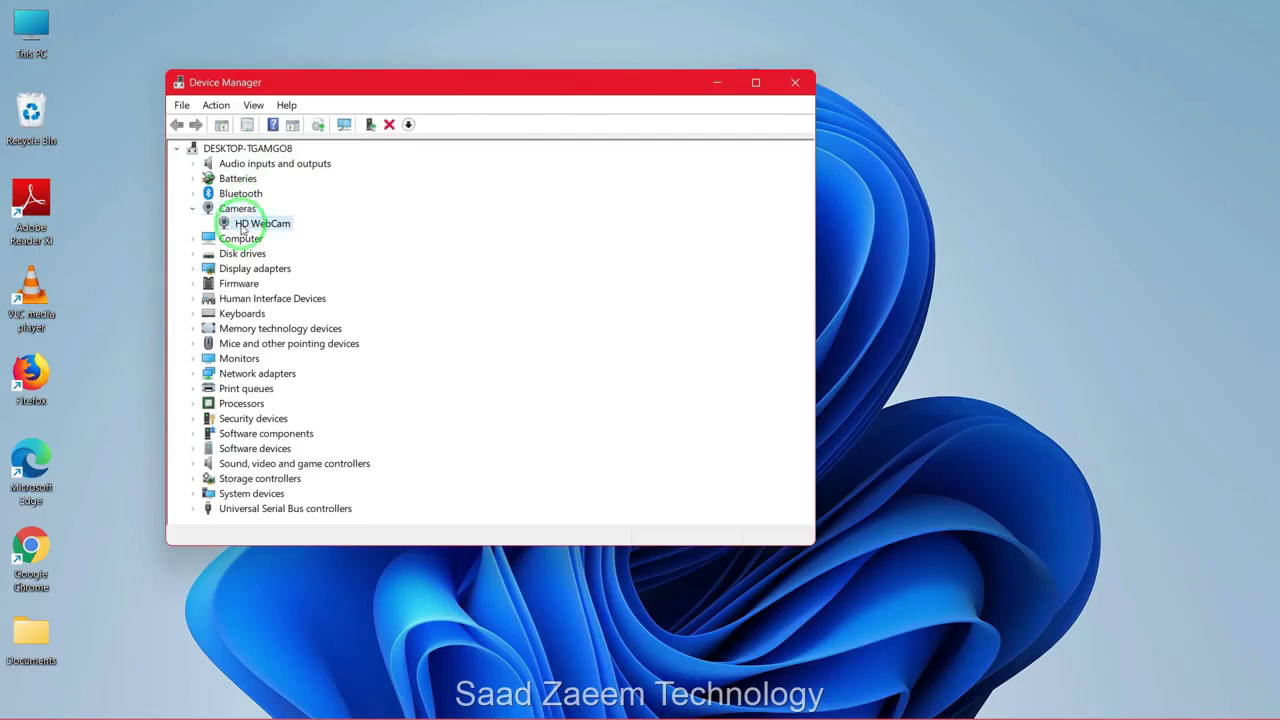
{"action": "left_click", "coordinate": [254, 230]}
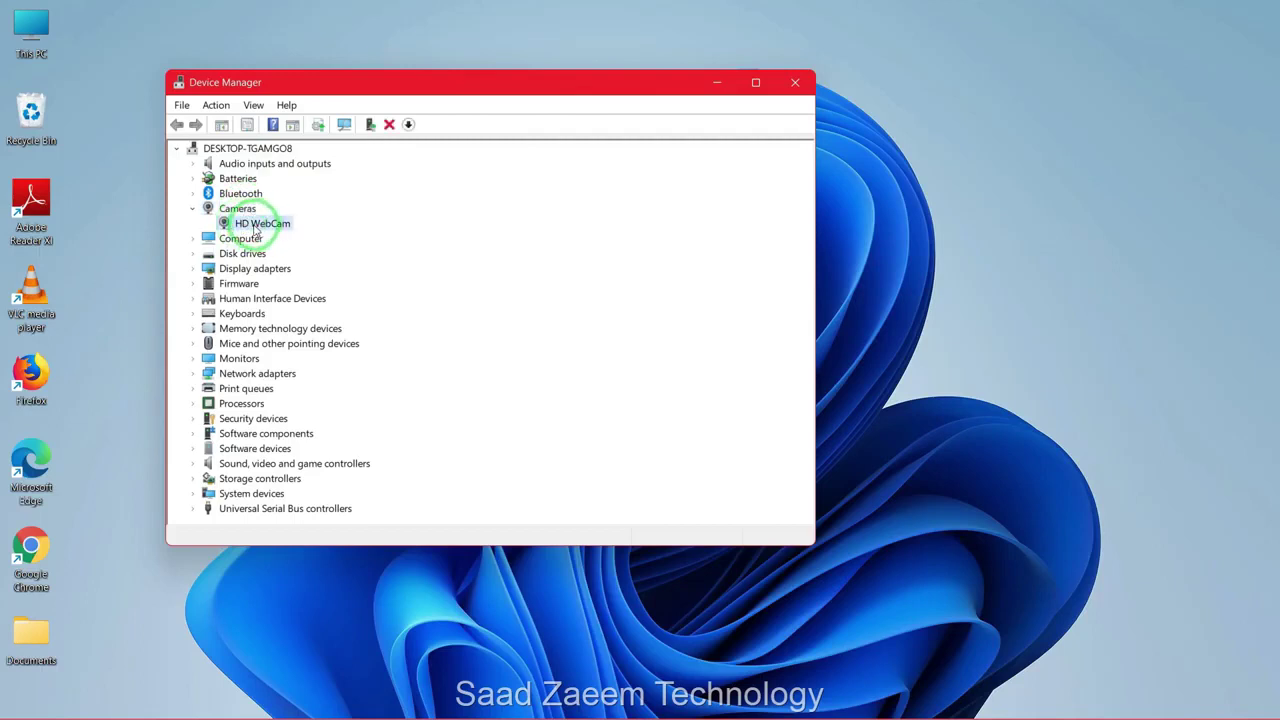
{"action": "right_click", "coordinate": [255, 229]}
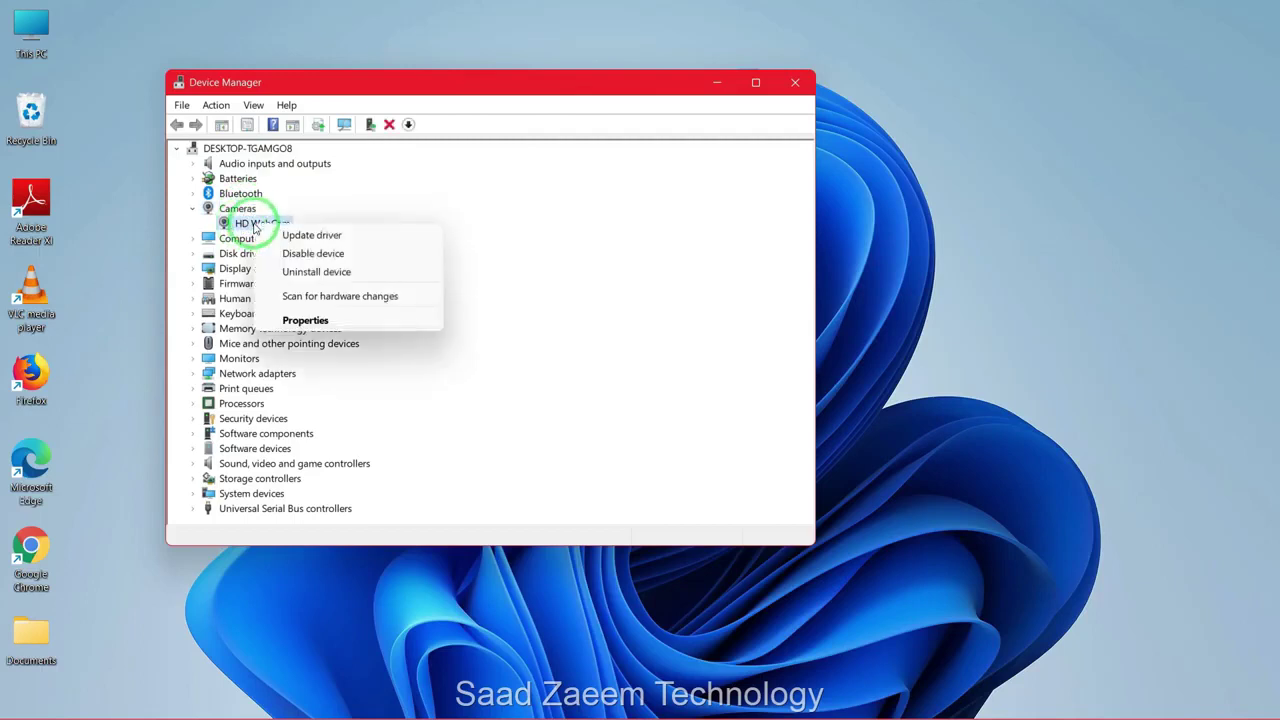
{"action": "left_click", "coordinate": [300, 271]}
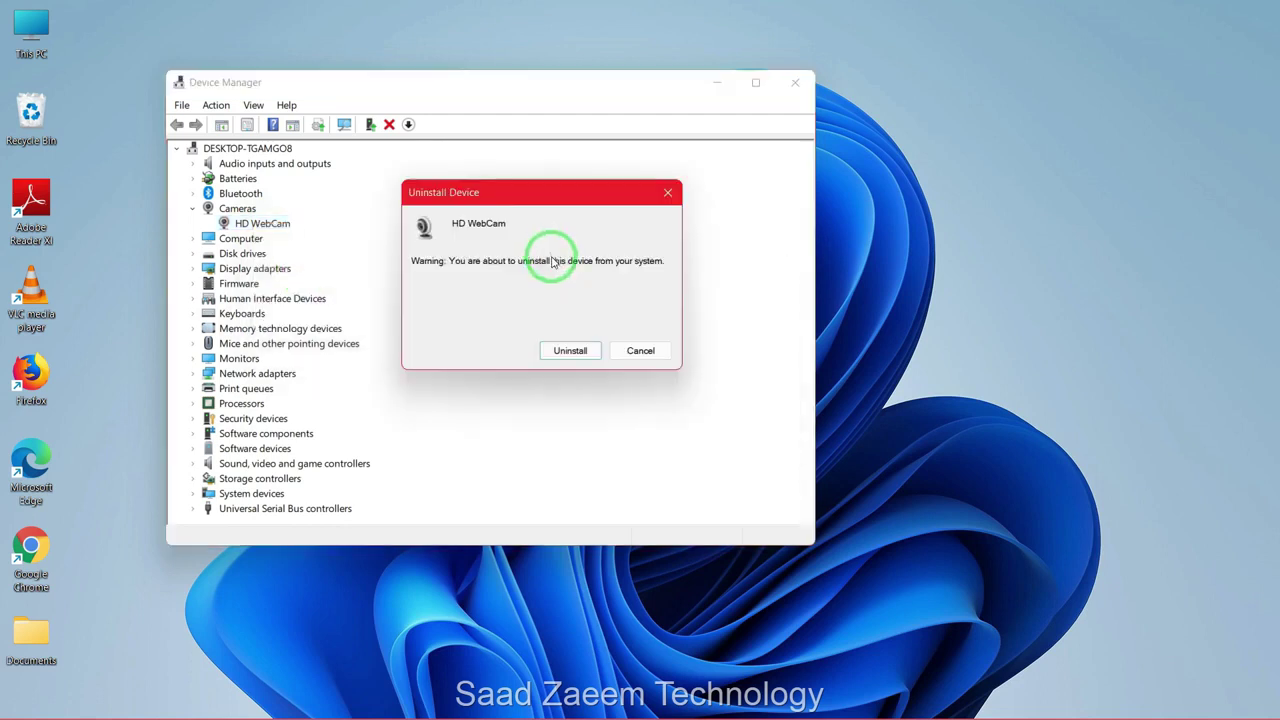
{"action": "left_click", "coordinate": [566, 351]}
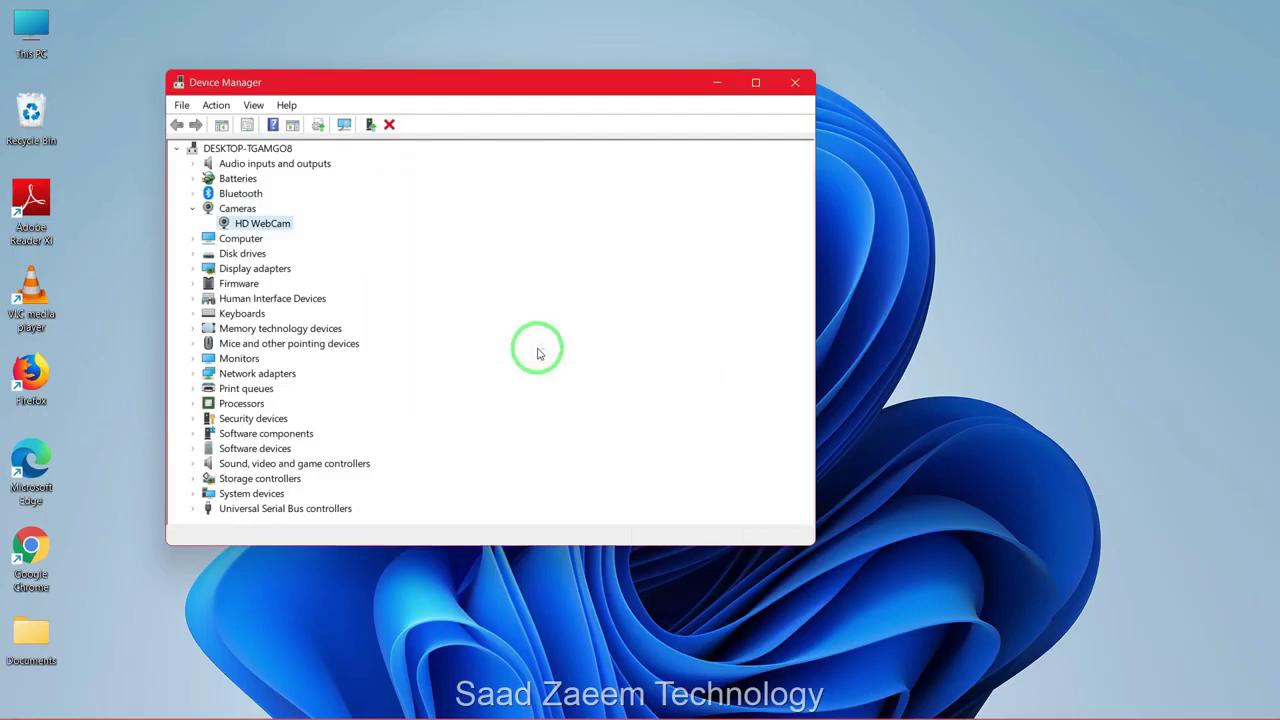
{"action": "left_click_drag", "start_coordinate": [320, 94], "coordinate": [340, 90]}
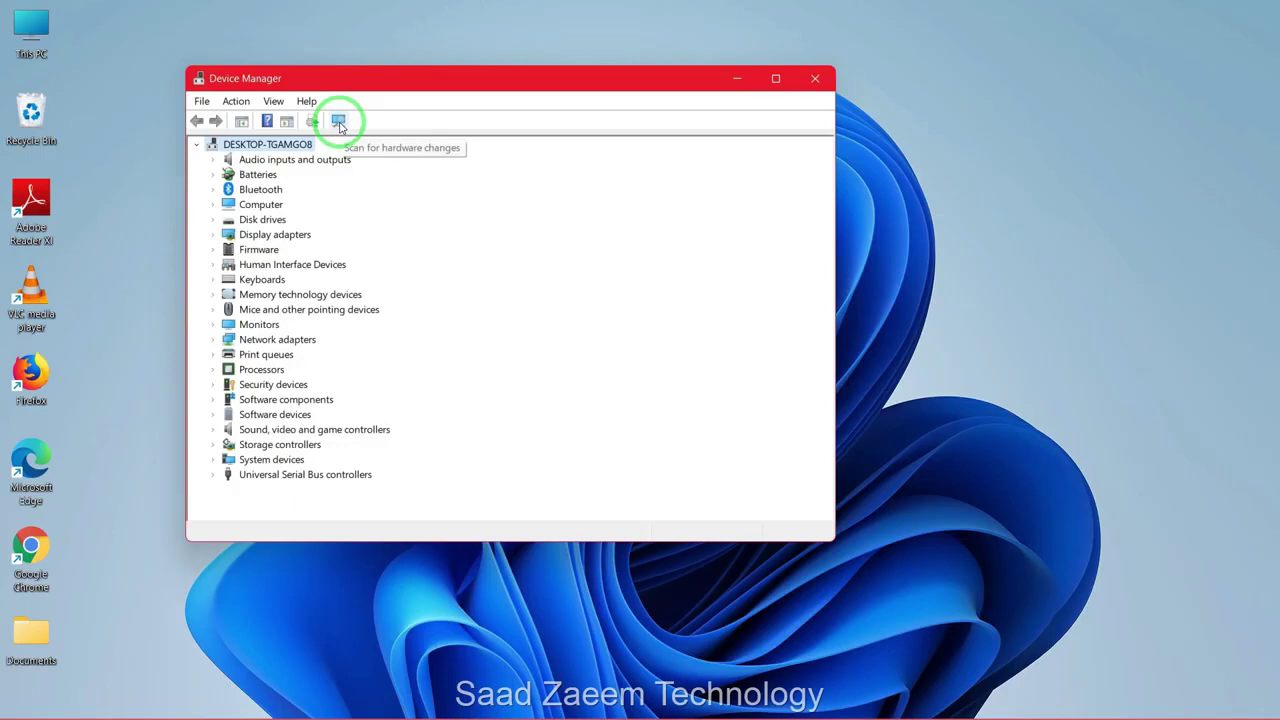
{"action": "left_click", "coordinate": [340, 122]}
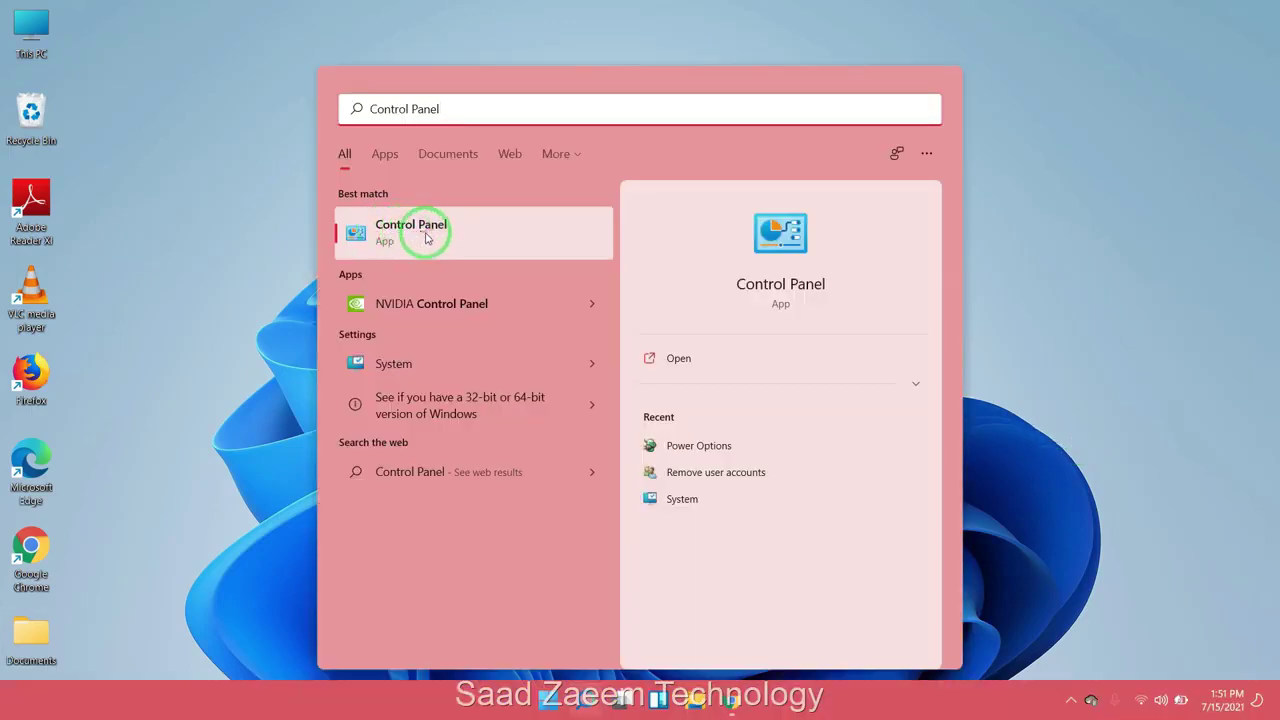
- Open Control Panel, search it for "Trouble" and display all available troubleshooters under Troubleshooting
{"action": "left_click", "coordinate": [425, 236]}
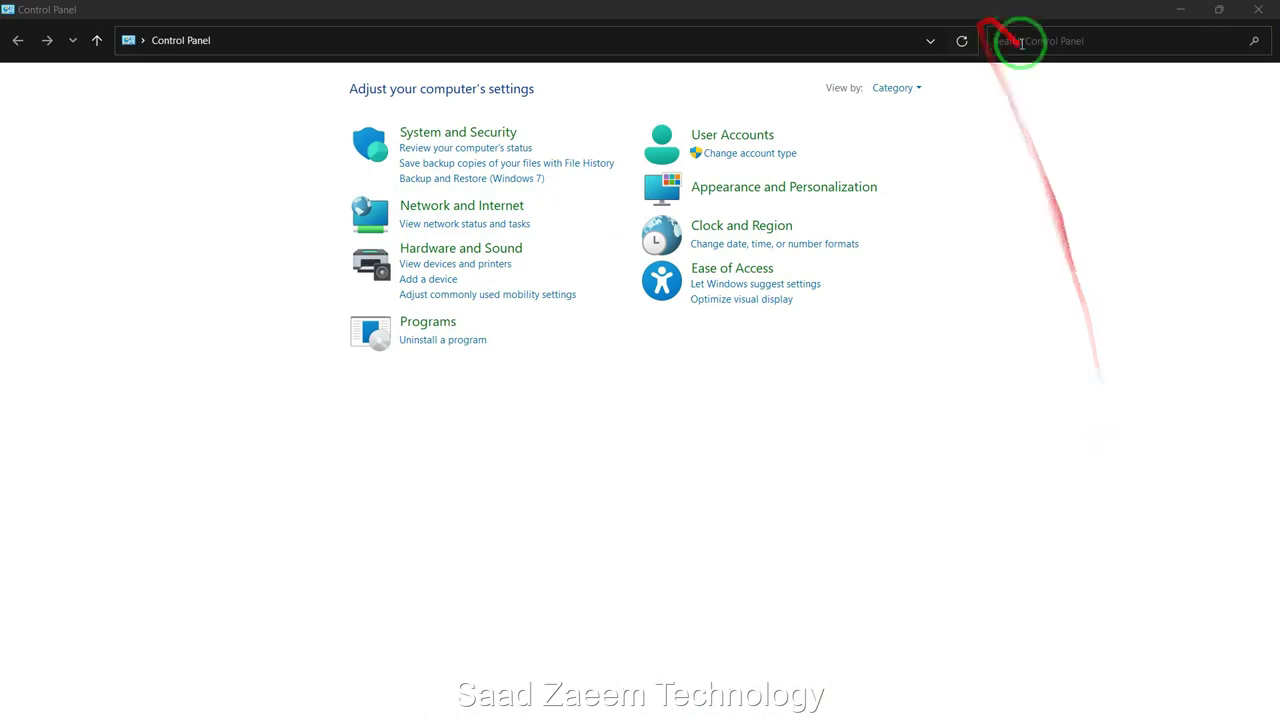
{"action": "left_click", "coordinate": [1021, 43]}
{"action": "type", "text": "Trouble"}
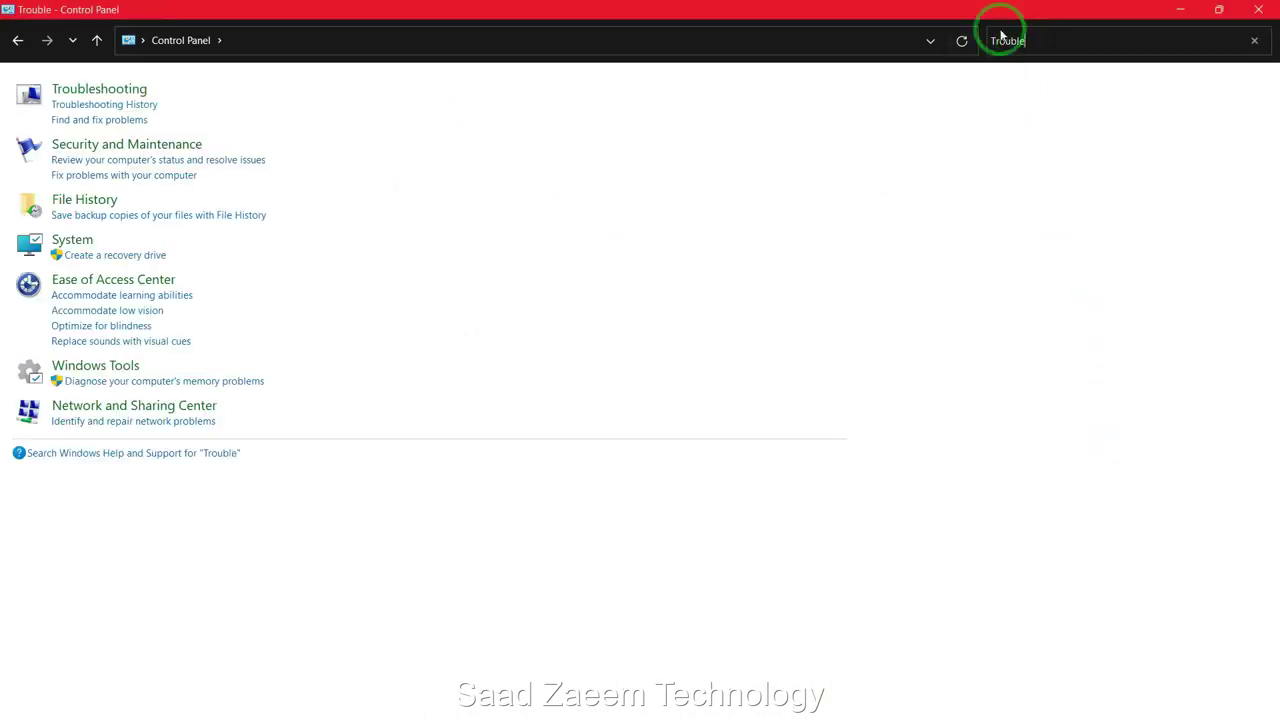
{"action": "left_click", "coordinate": [80, 91]}
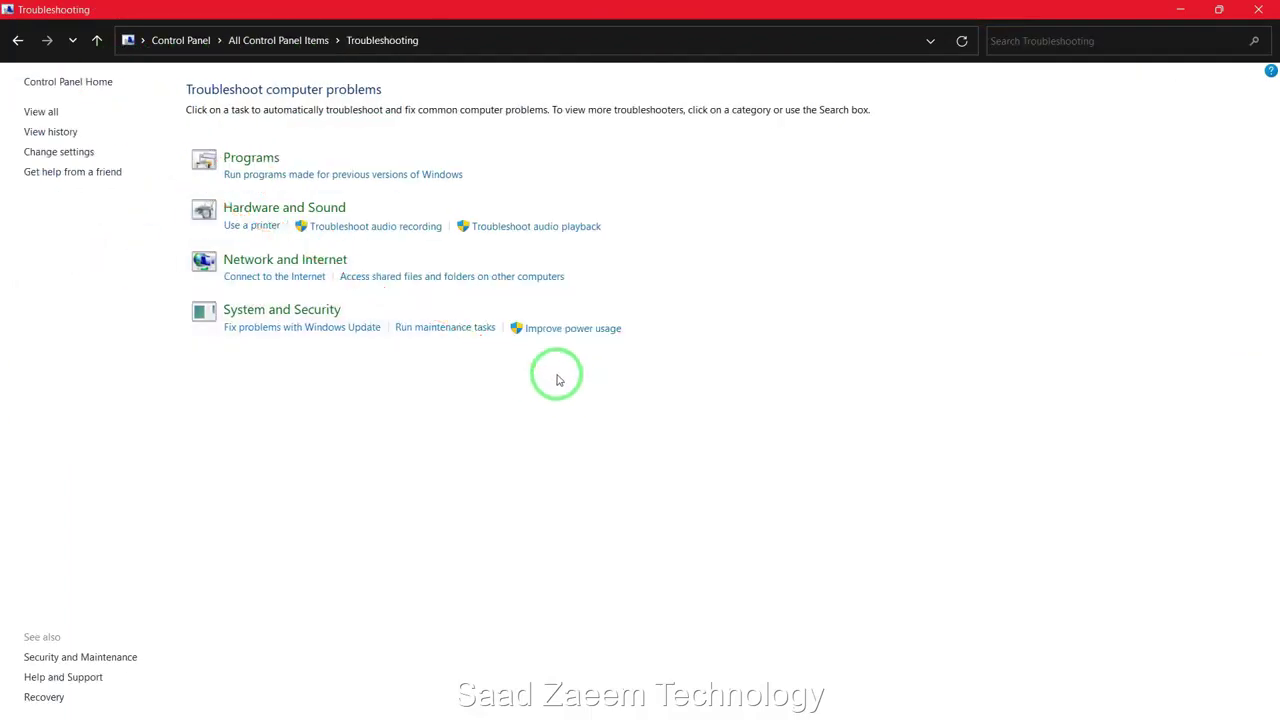
{"action": "left_click", "coordinate": [37, 113]}
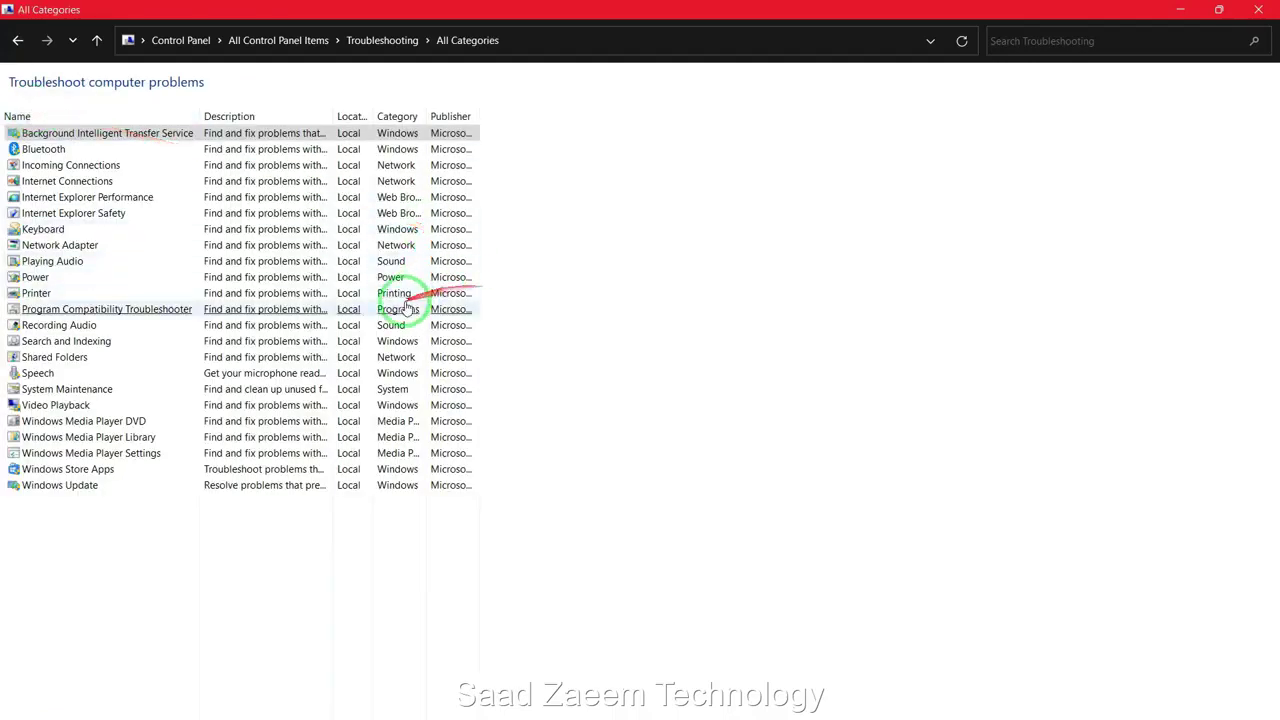
- Launch the Windows Store Apps troubleshooter and start its check
{"action": "left_click", "coordinate": [425, 469]}
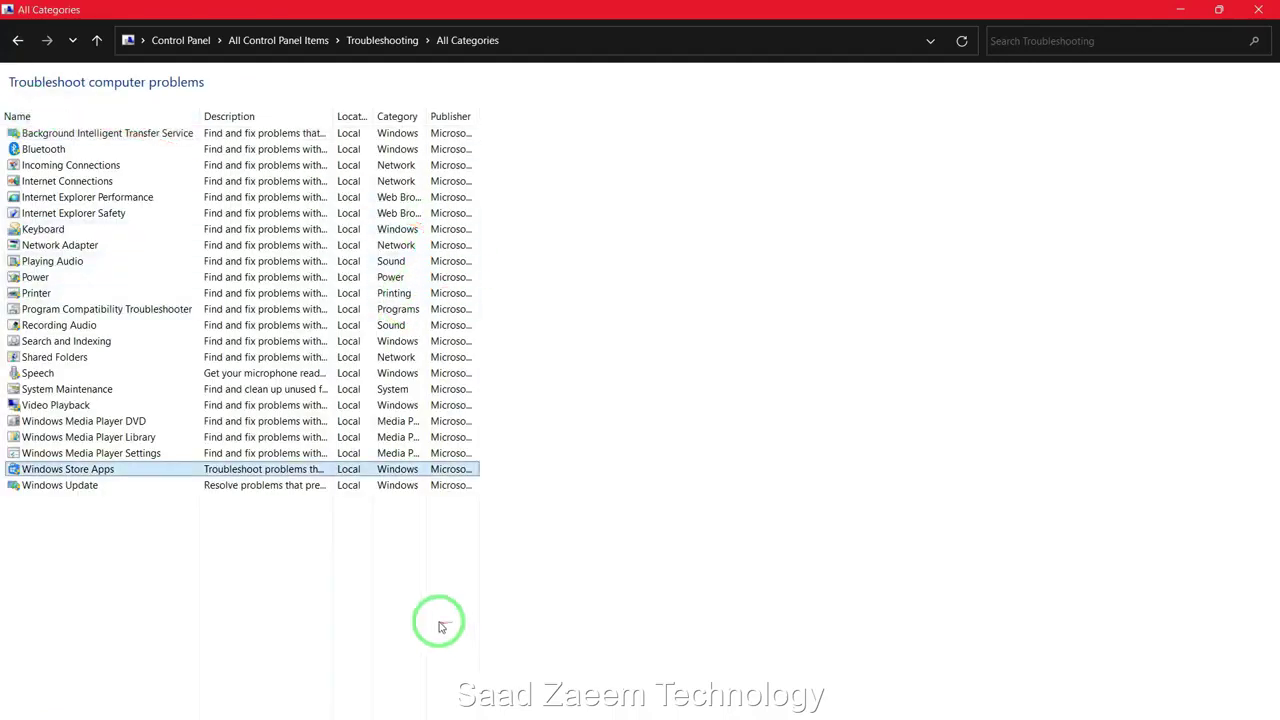
{"action": "left_click", "coordinate": [88, 479]}
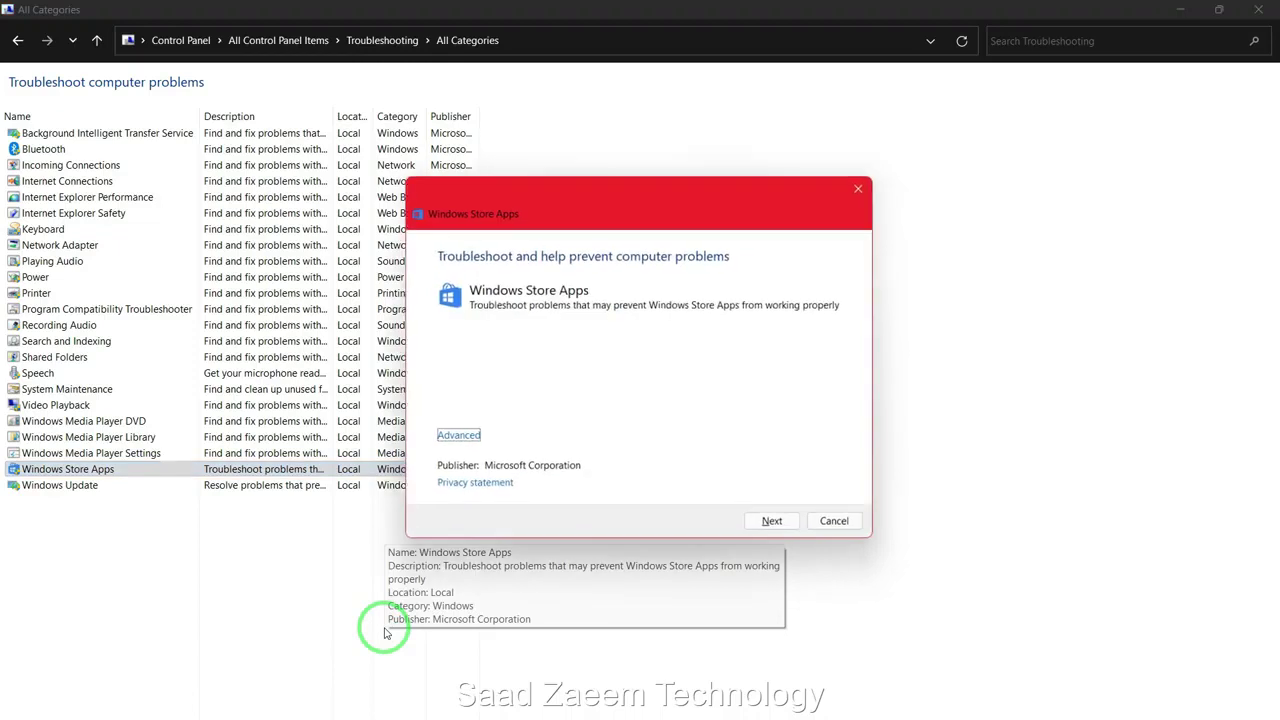
{"action": "left_click", "coordinate": [773, 524]}
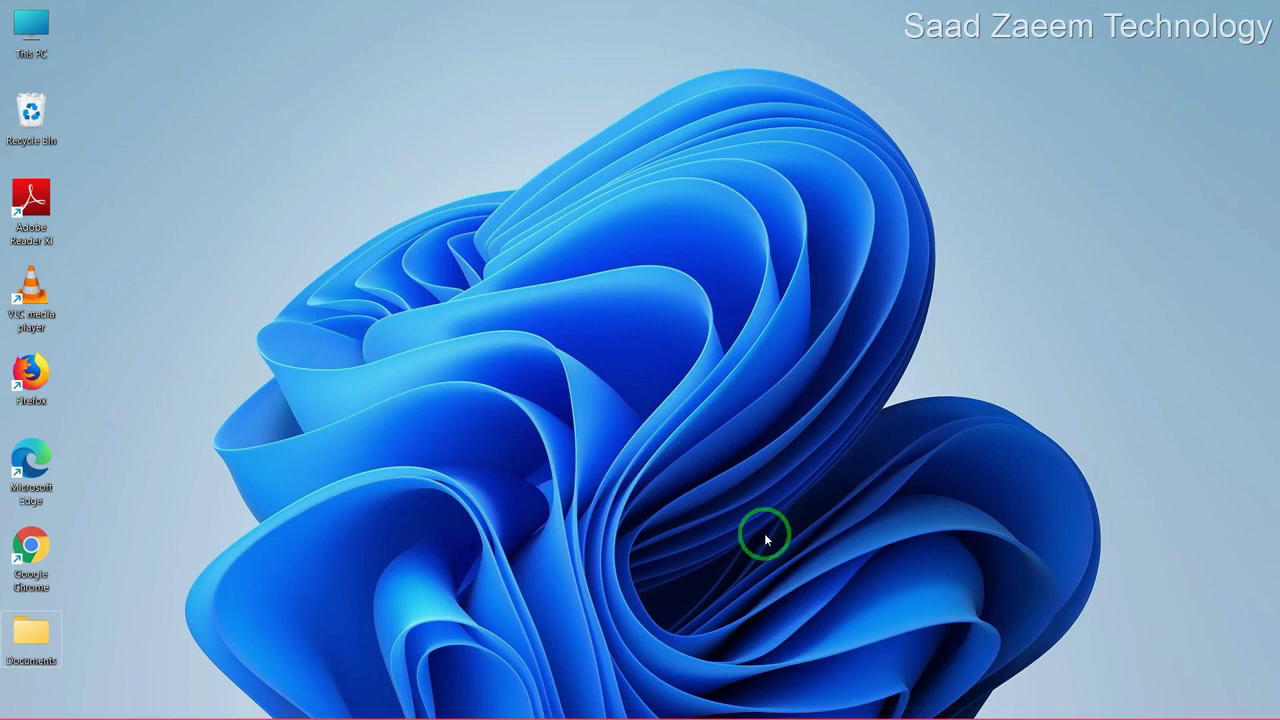
- Open Registry Editor by running the regedit command
{"action": "key", "text": "super+r"}
{"action": "left_click", "coordinate": [180, 630]}
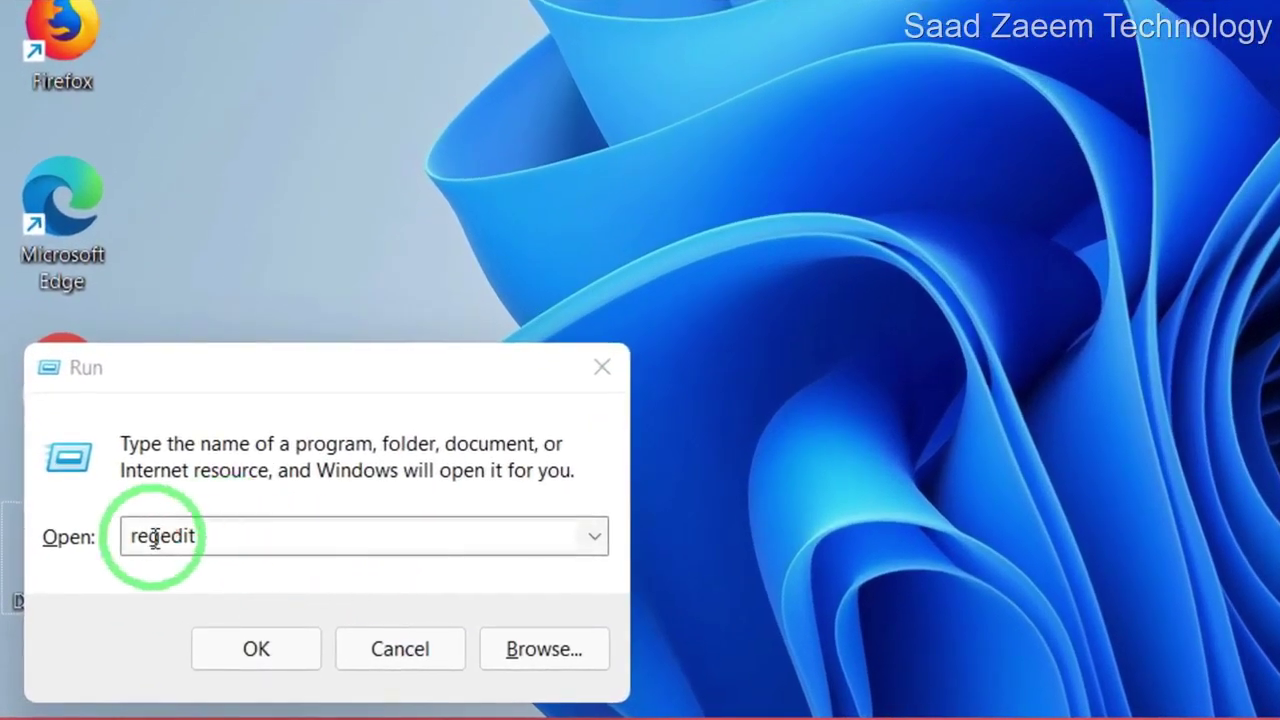
{"action": "left_click", "coordinate": [266, 651]}
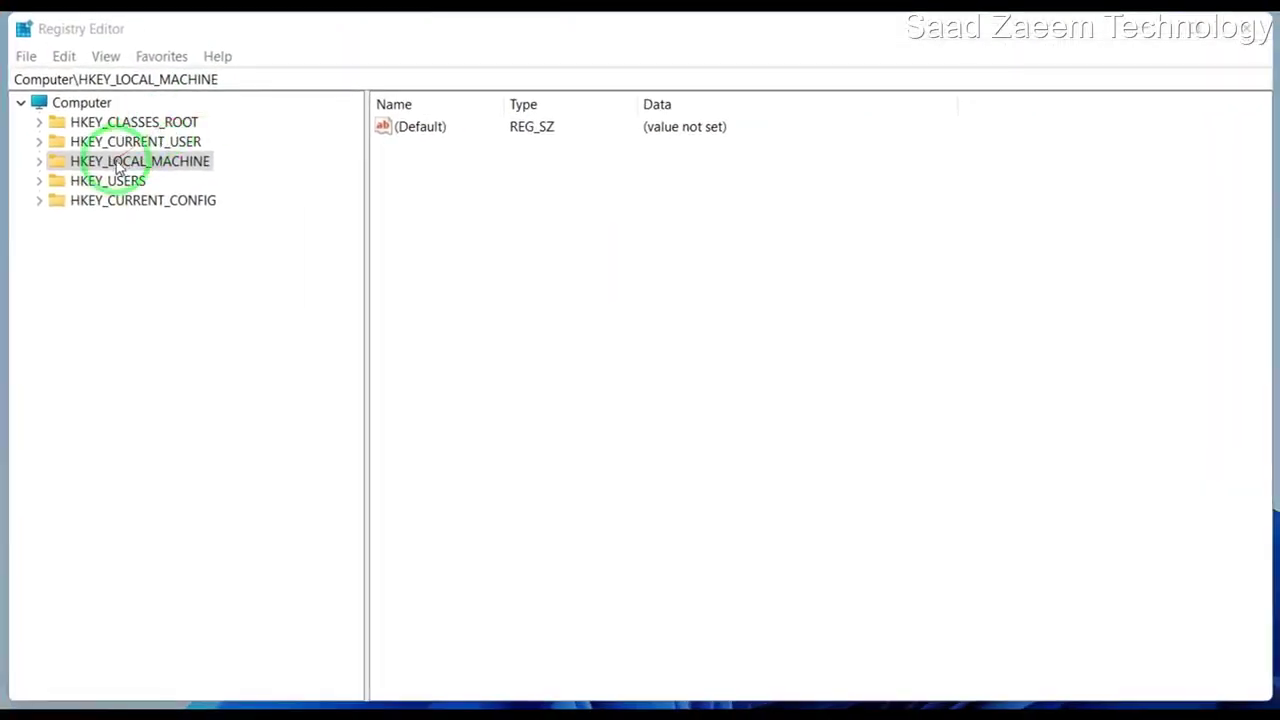
- Go to the registry key HKEY_LOCAL_MACHINE\SOFTWARE\Microsoft\Windows Media Foundation\Platform
{"action": "double_click", "coordinate": [82, 168]}
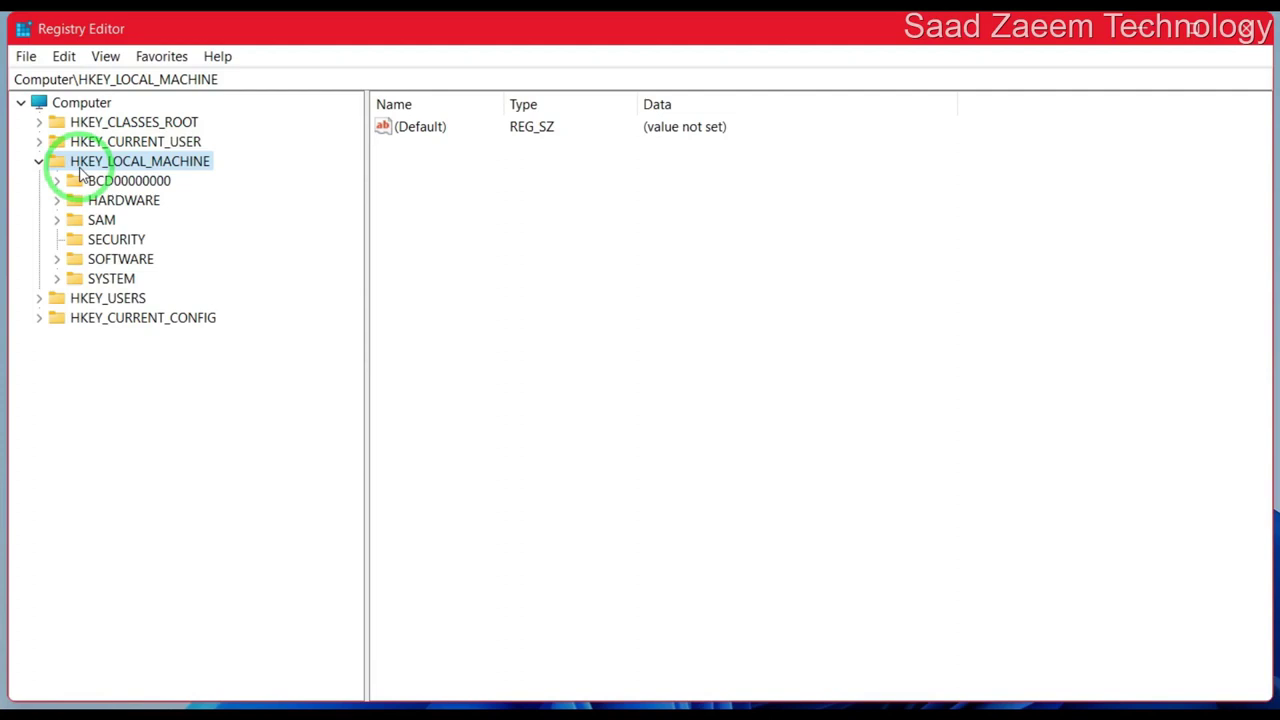
{"action": "left_click", "coordinate": [57, 260]}
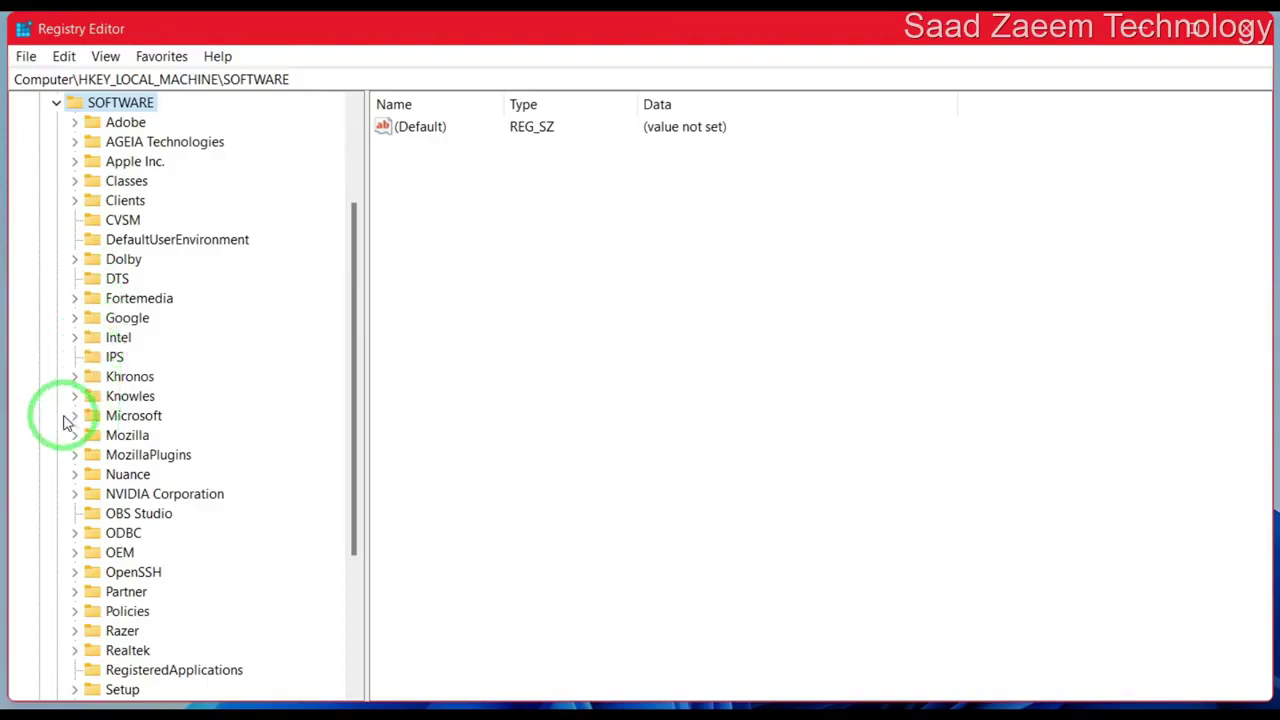
{"action": "scroll", "coordinate": [76, 420], "scroll_direction": "down", "scroll_amount": 4}
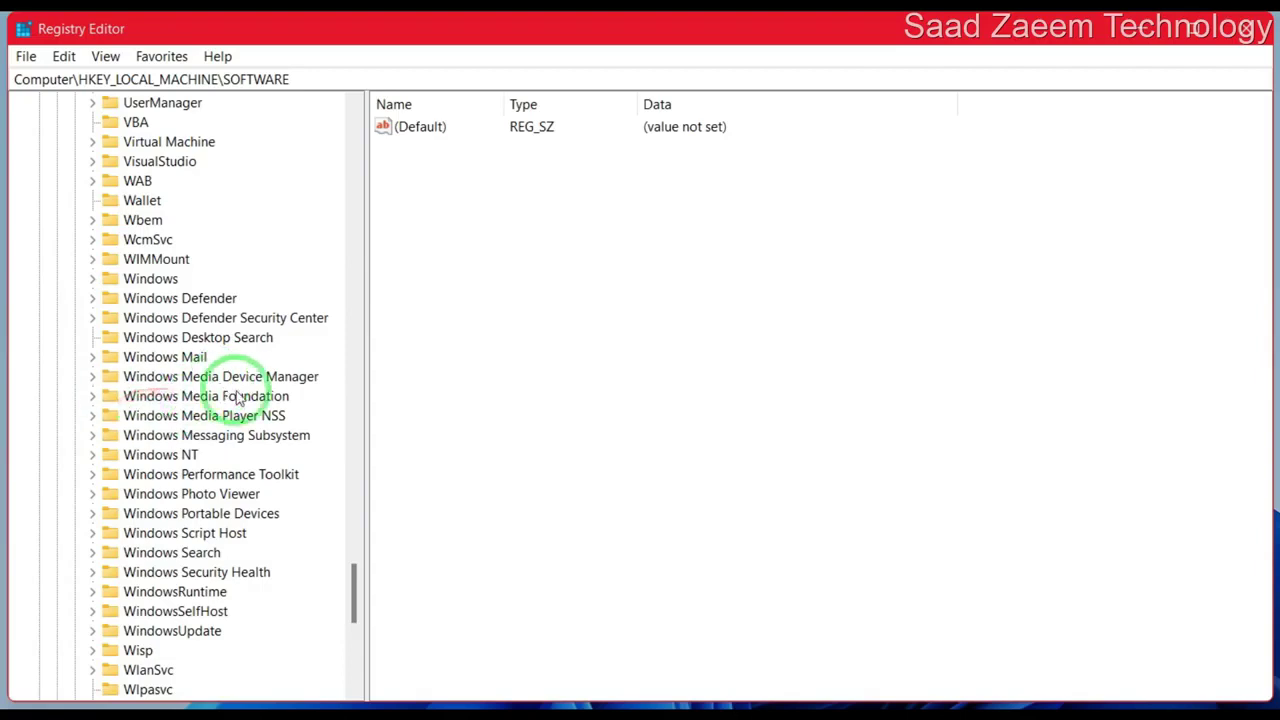
{"action": "left_click", "coordinate": [92, 397]}
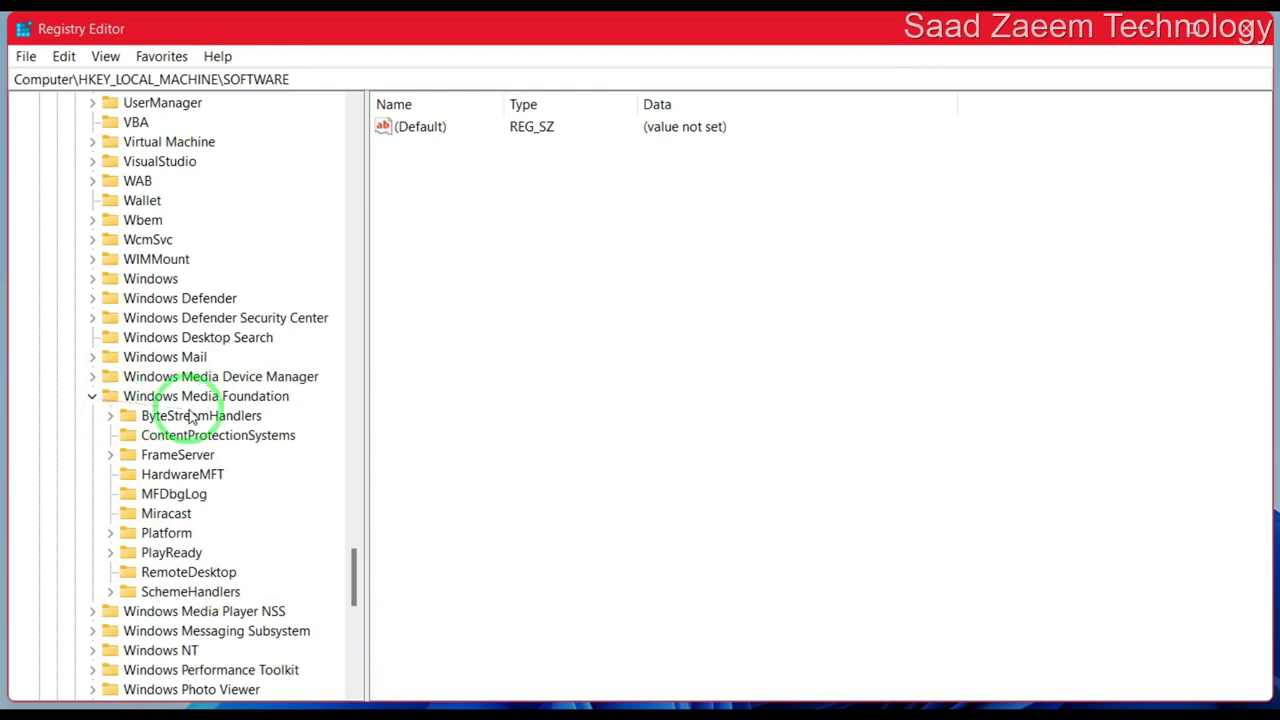
{"action": "left_click", "coordinate": [125, 537]}
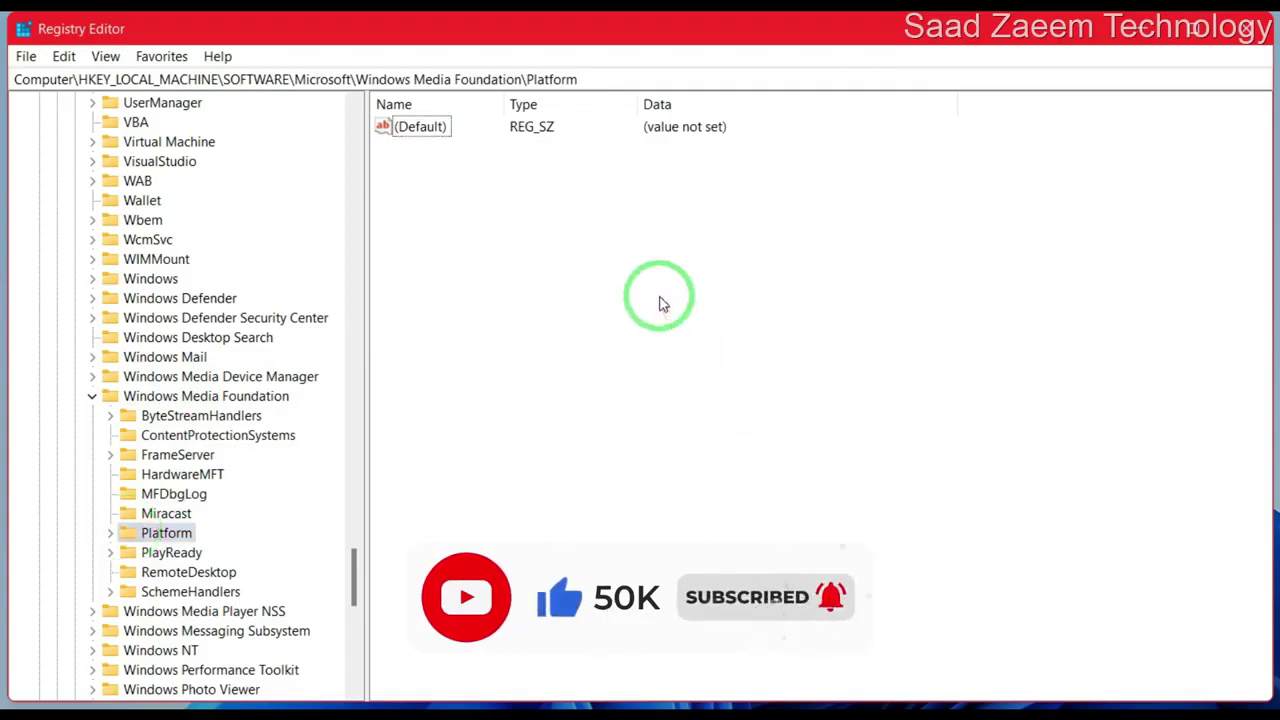
- Create a DWORD (32-bit) value named EnableFrameServerMode in the Platform key
{"action": "right_click", "coordinate": [659, 300]}
{"action": "mouse_move", "coordinate": [696, 312]}
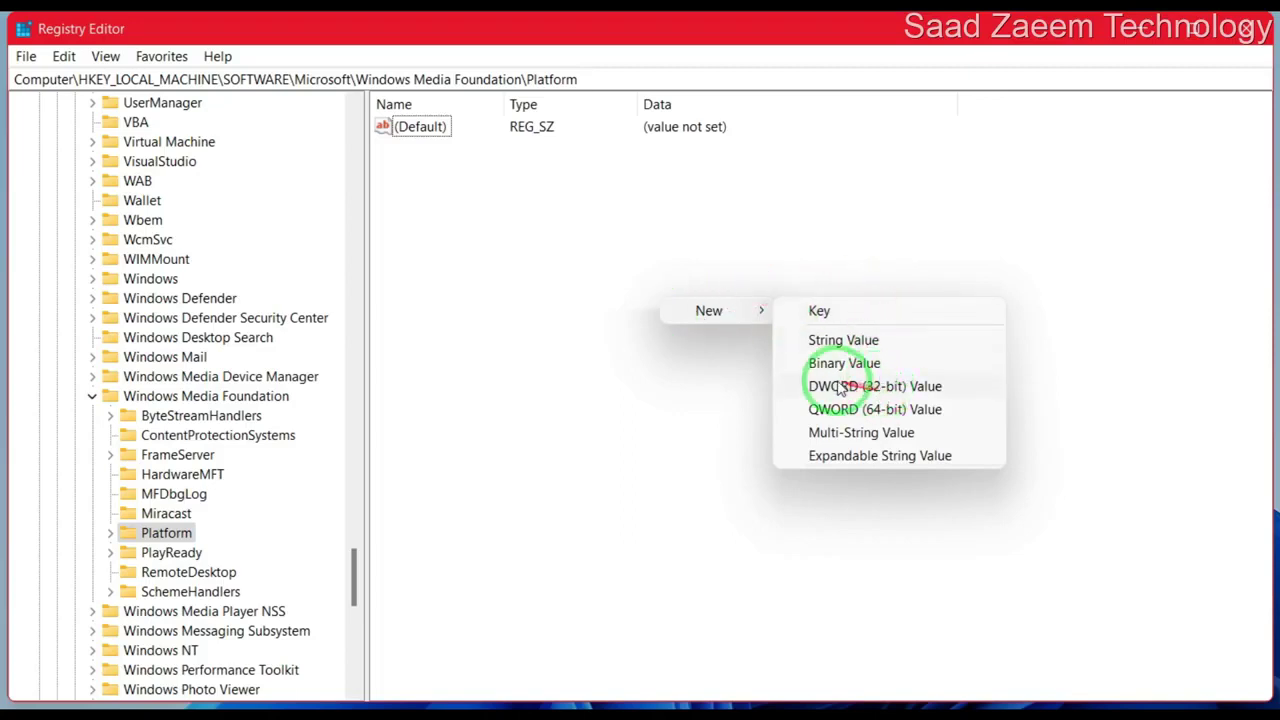
{"action": "left_click", "coordinate": [871, 390]}
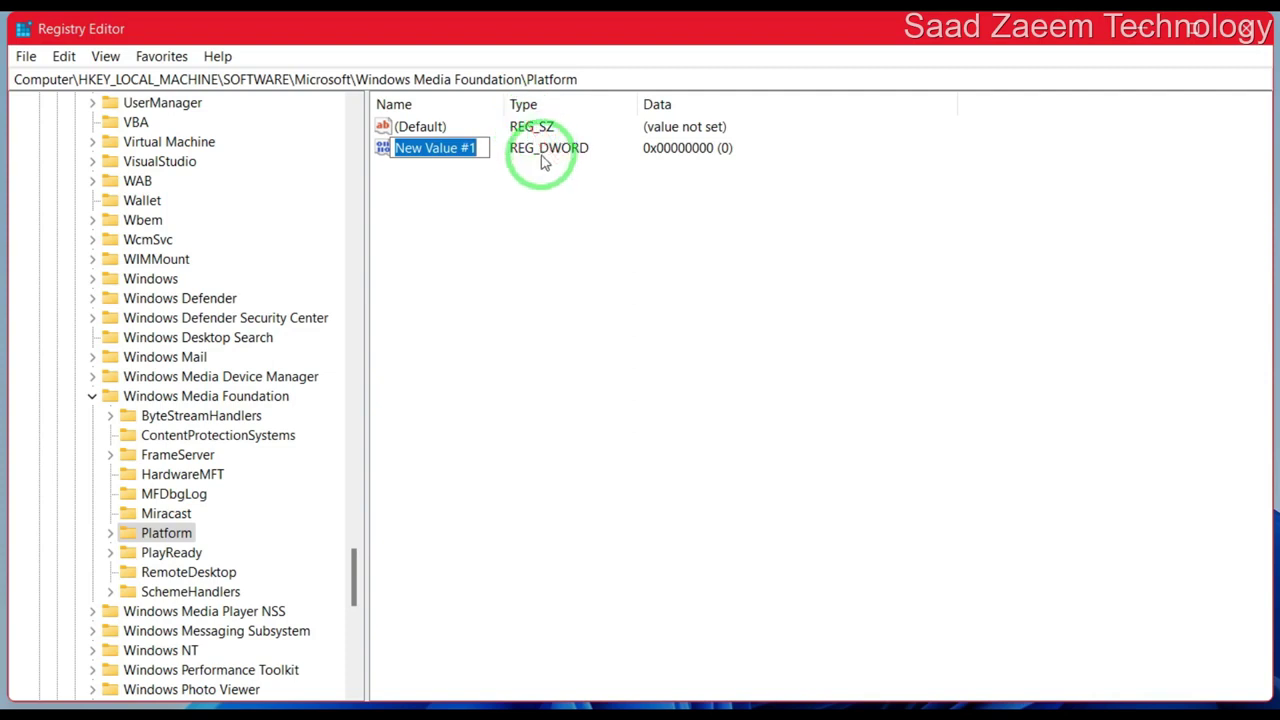
{"action": "key", "text": "BackSpace"}
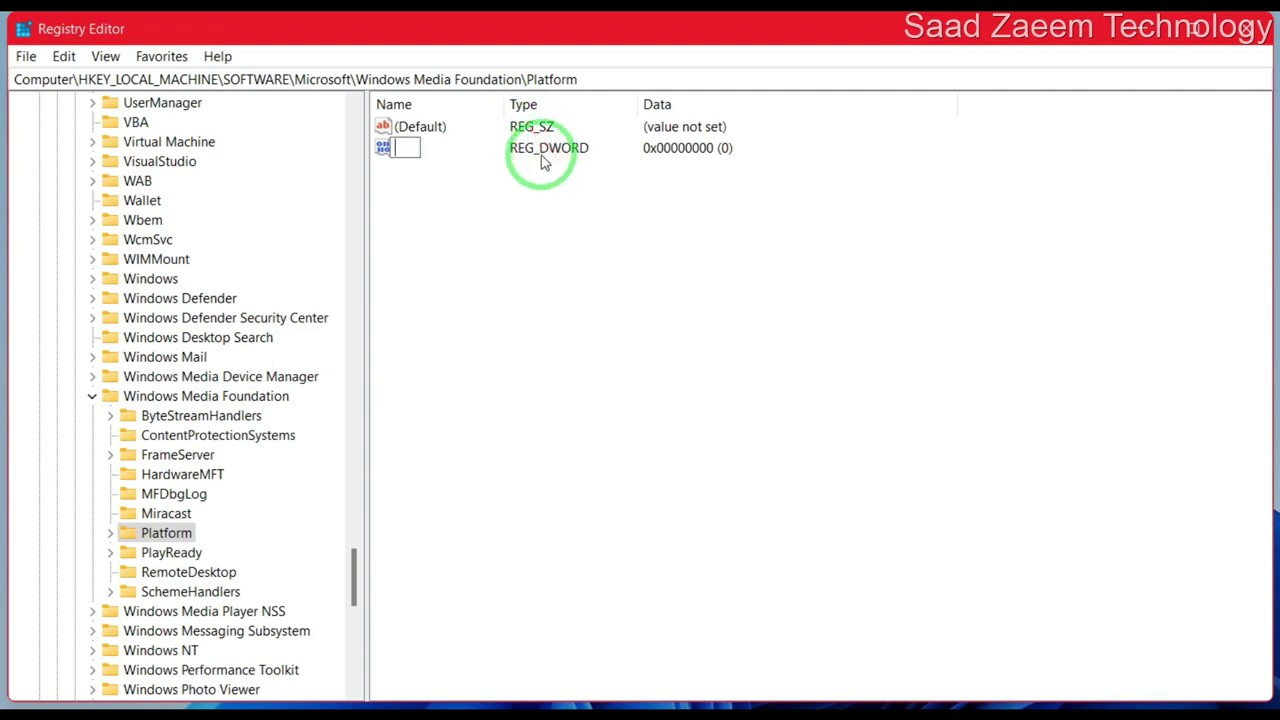
{"action": "type", "text": "EnableFrameServerMode"}
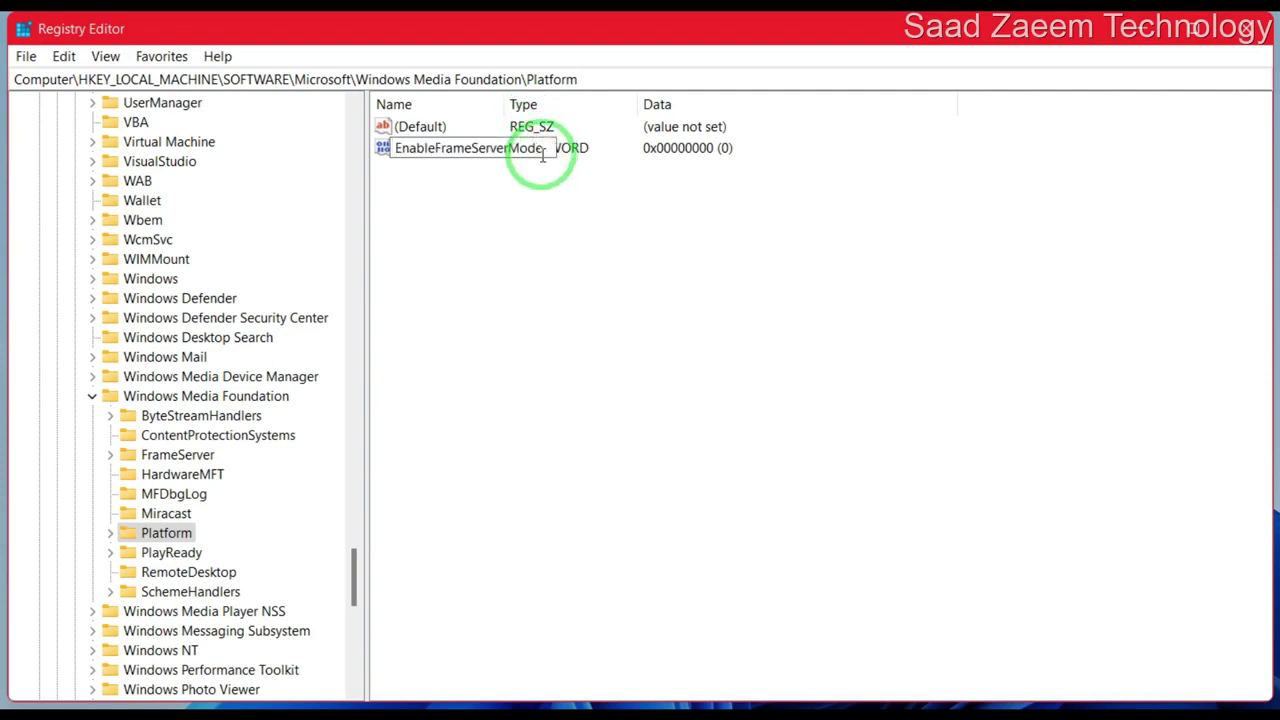
{"action": "left_click", "coordinate": [543, 157]}
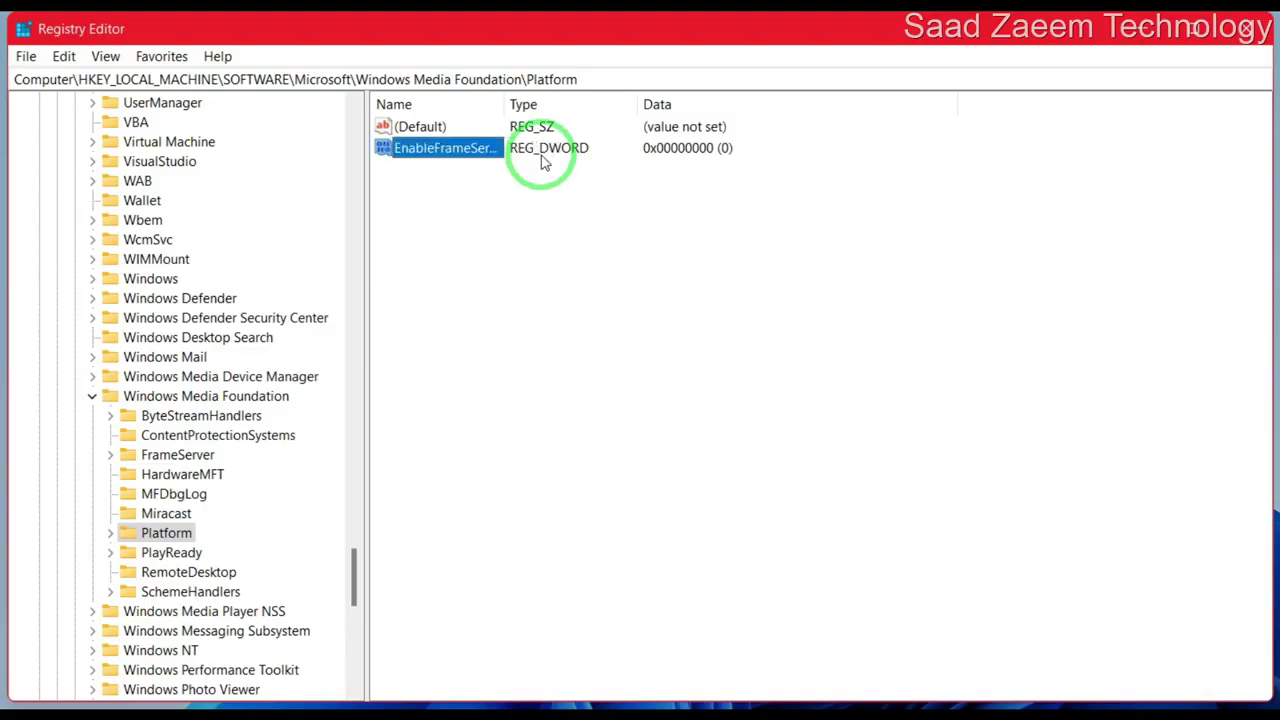
- Edit the EnableFrameServerMode value, accept 0 in hexadecimal as its data, and close Registry Editor
{"action": "right_click", "coordinate": [543, 163]}
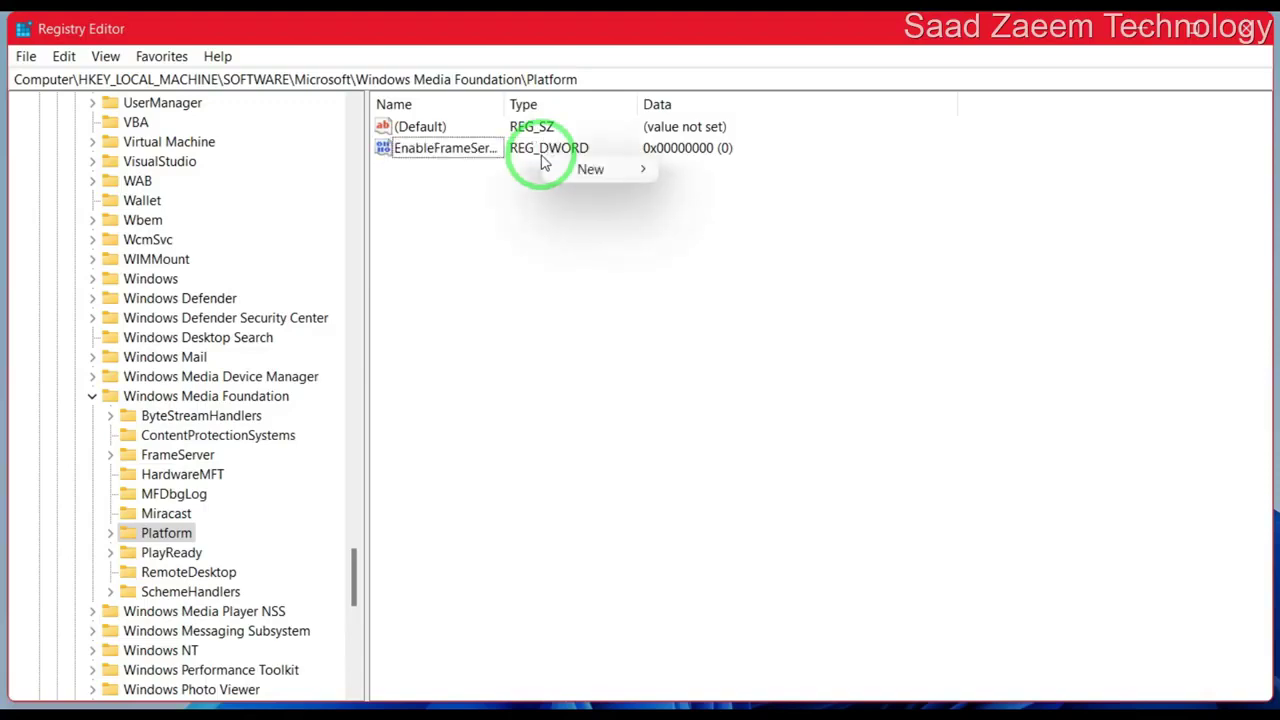
{"action": "left_click", "coordinate": [458, 147]}
{"action": "right_click", "coordinate": [466, 148]}
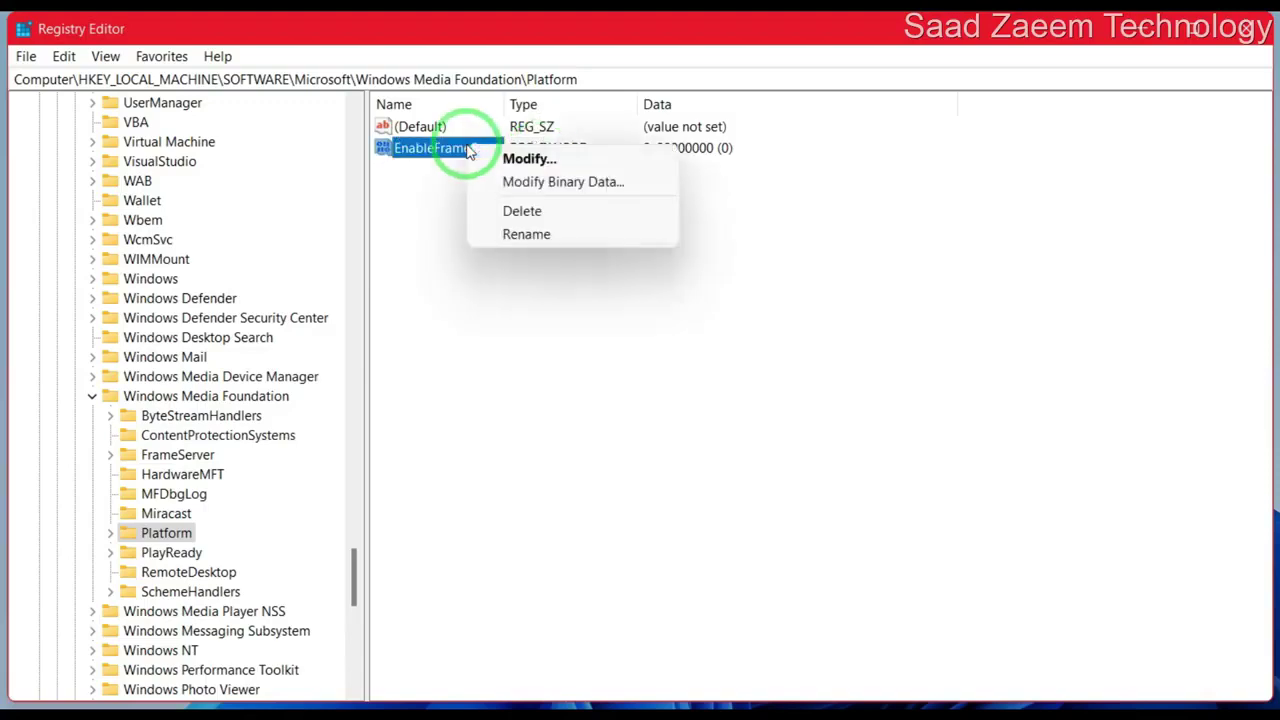
{"action": "left_click", "coordinate": [523, 160]}
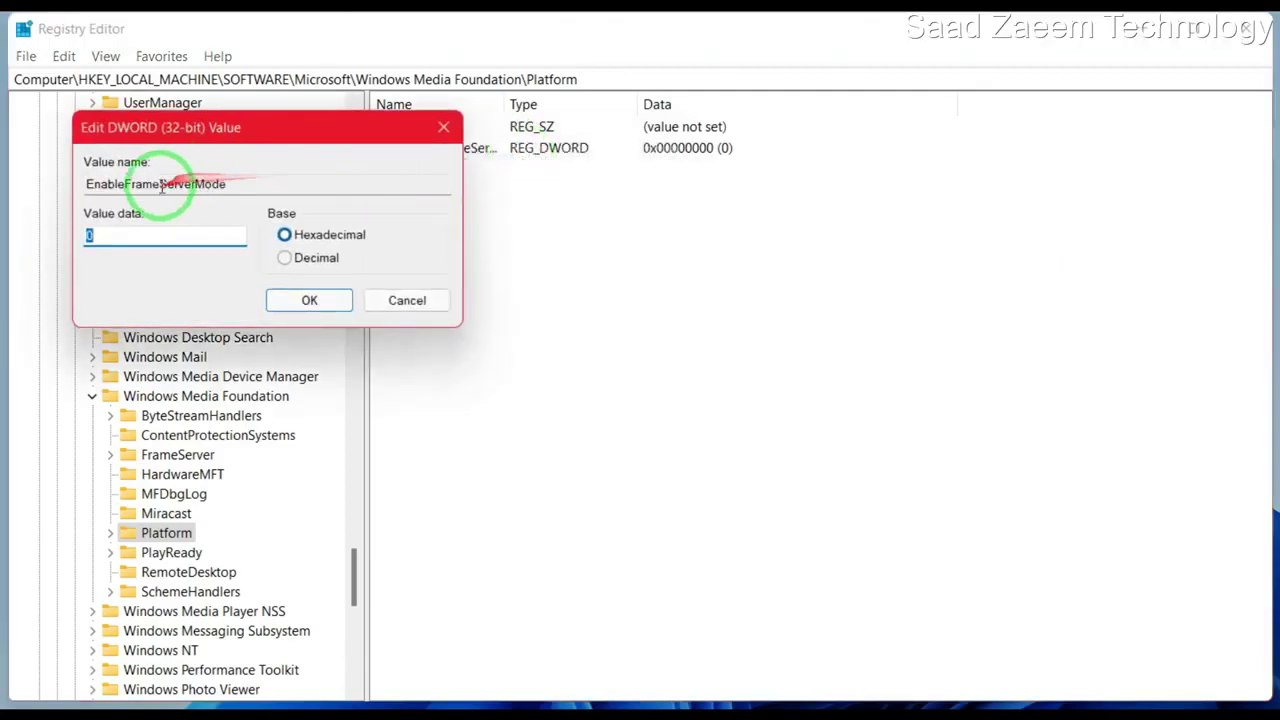
{"action": "left_click", "coordinate": [330, 306]}
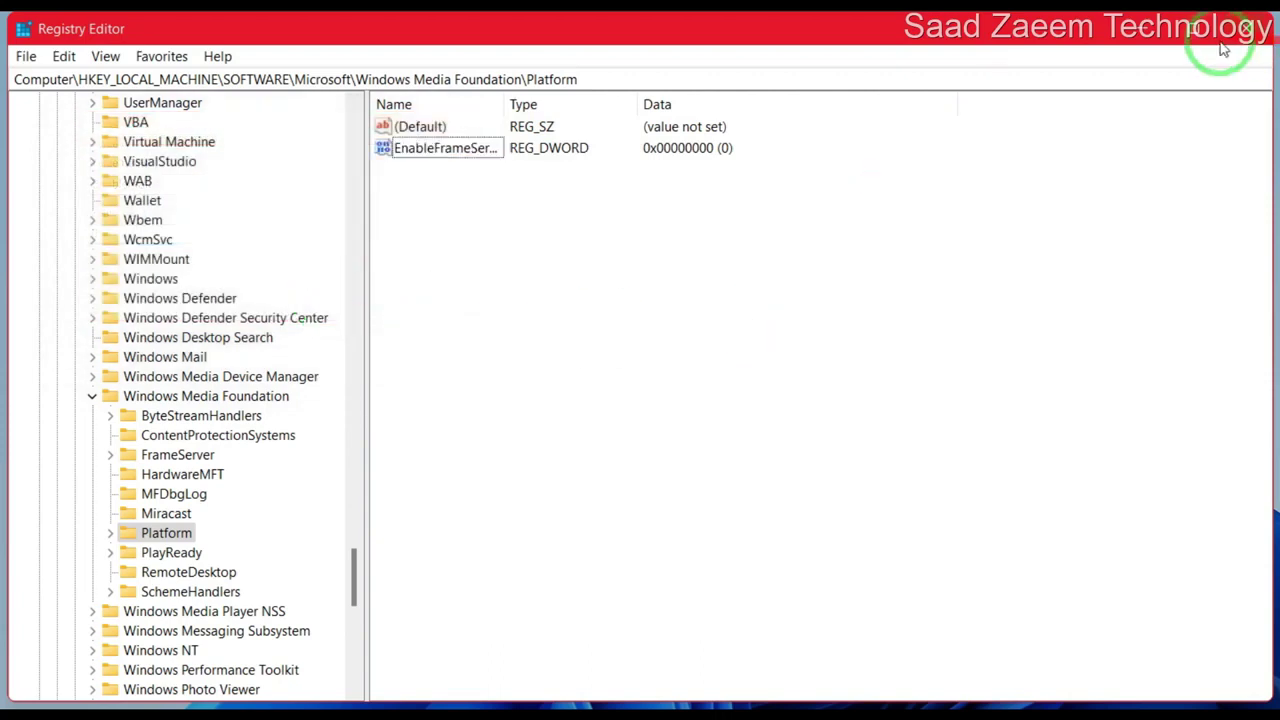
{"action": "left_click", "coordinate": [1243, 40]}
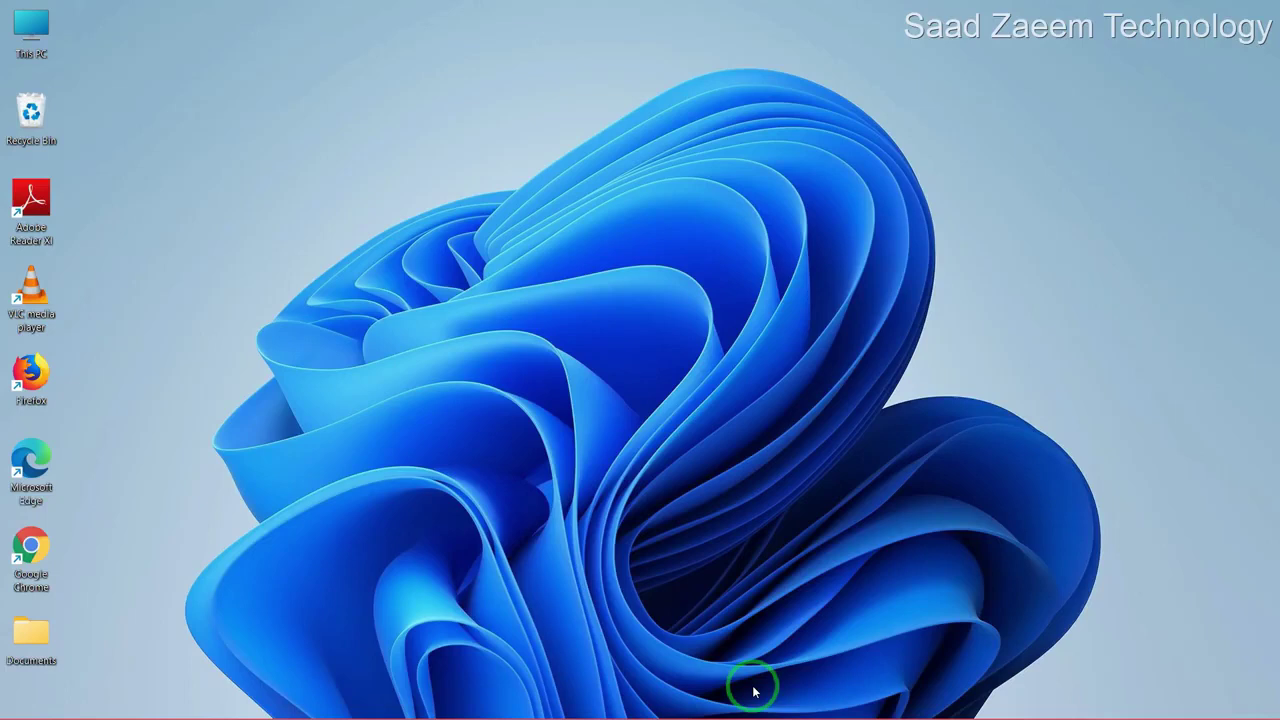
- Search the system for Settings and open the app
{"action": "key", "text": "super"}
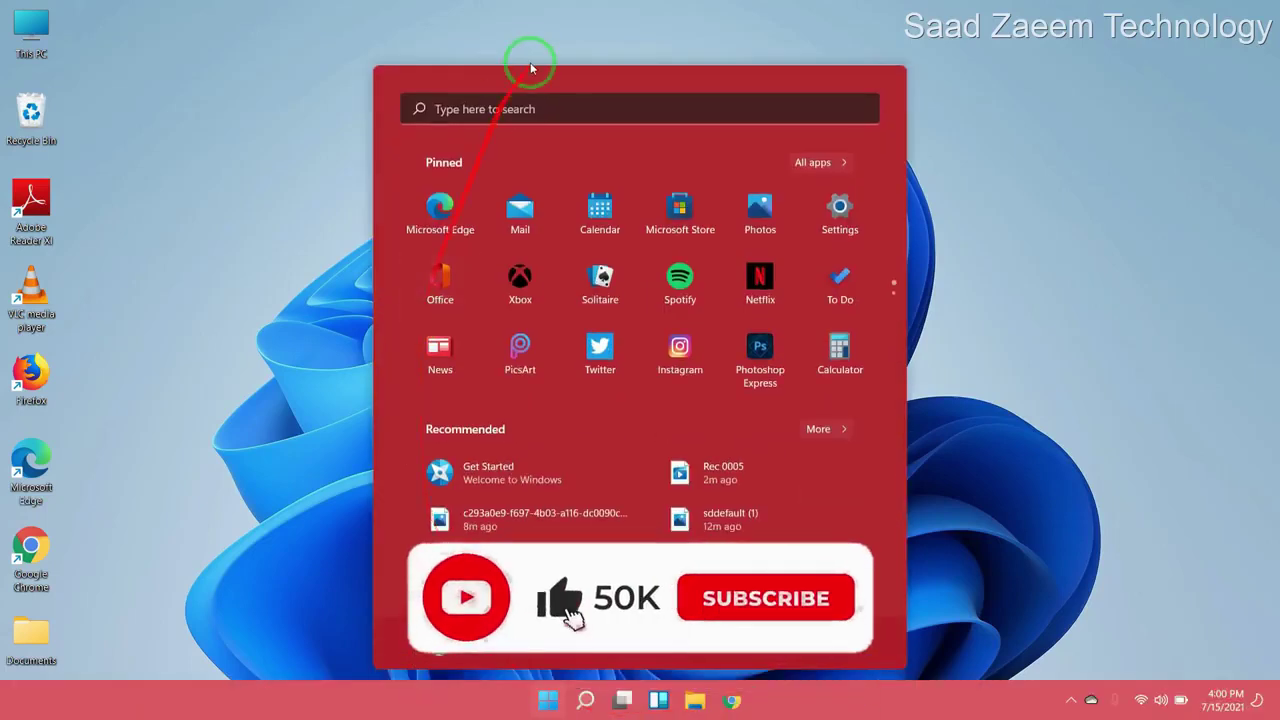
{"action": "left_click", "coordinate": [507, 121]}
{"action": "type", "text": "s"}
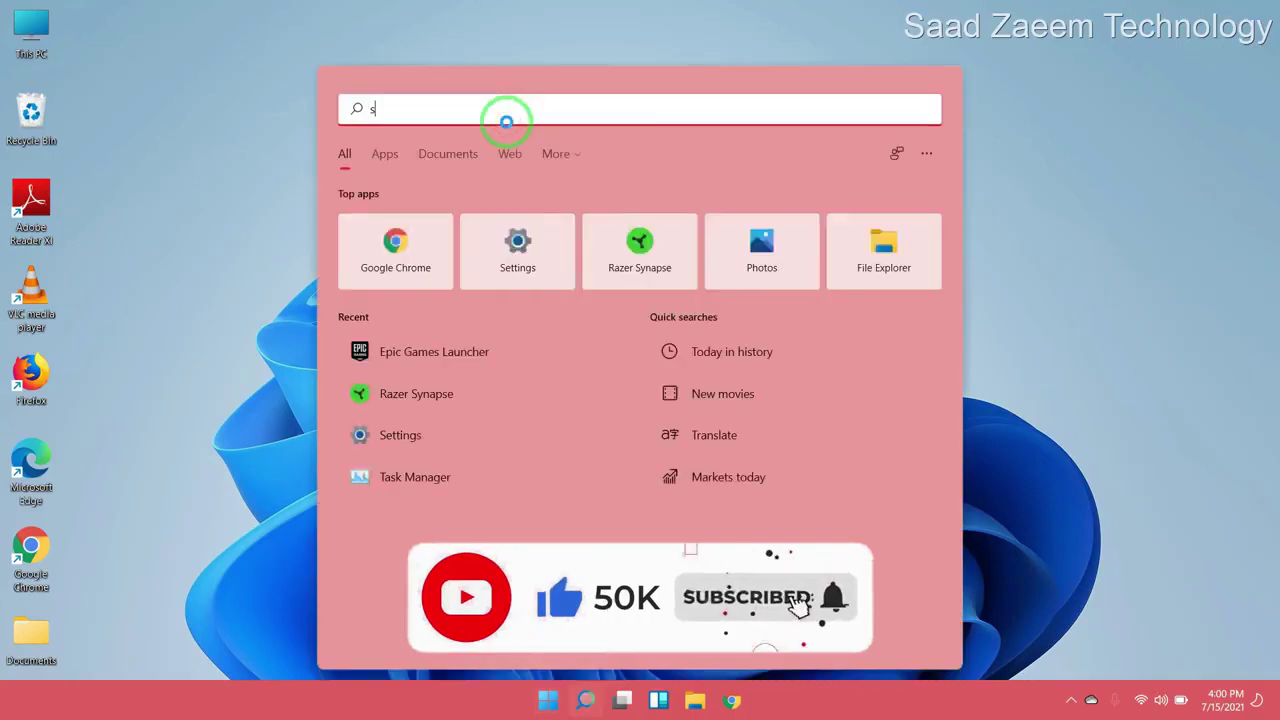
{"action": "type", "text": "ett"}
{"action": "left_click", "coordinate": [450, 236]}
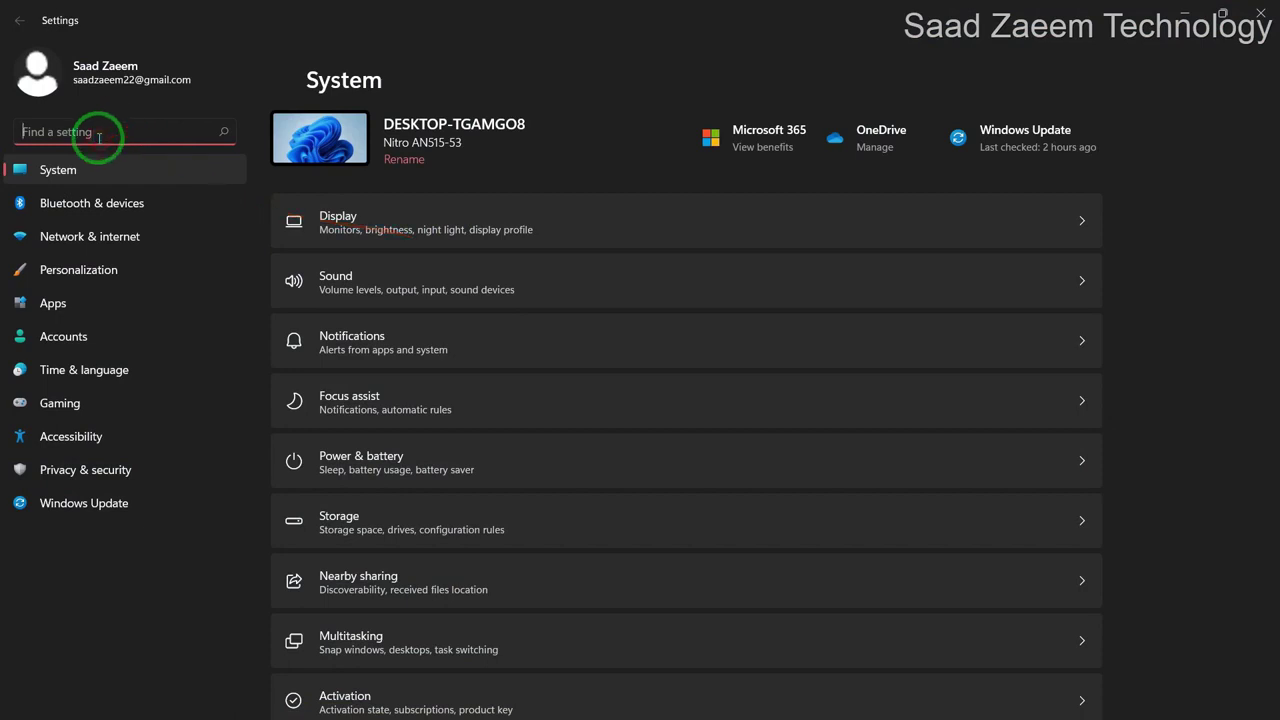
- Find the Camera privacy settings and check the camera access switches for the device, the listed apps and desktop apps
{"action": "type", "text": "Camera"}
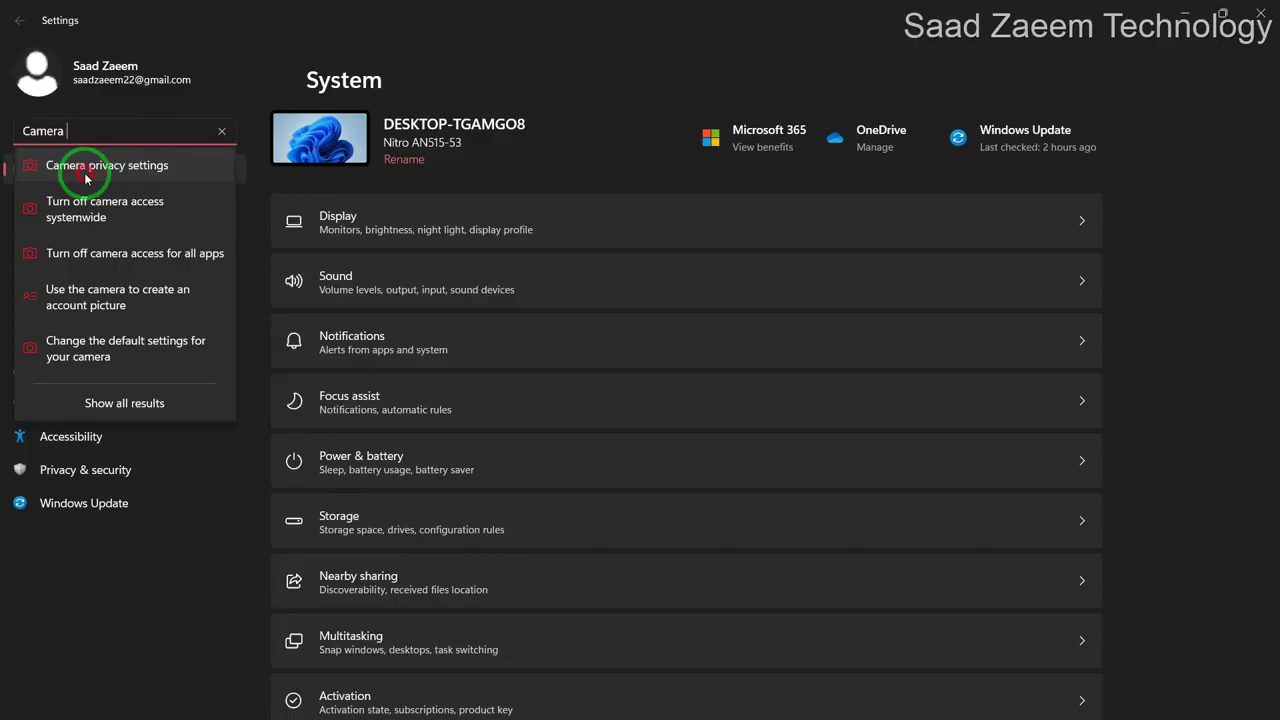
{"action": "left_click", "coordinate": [85, 172]}
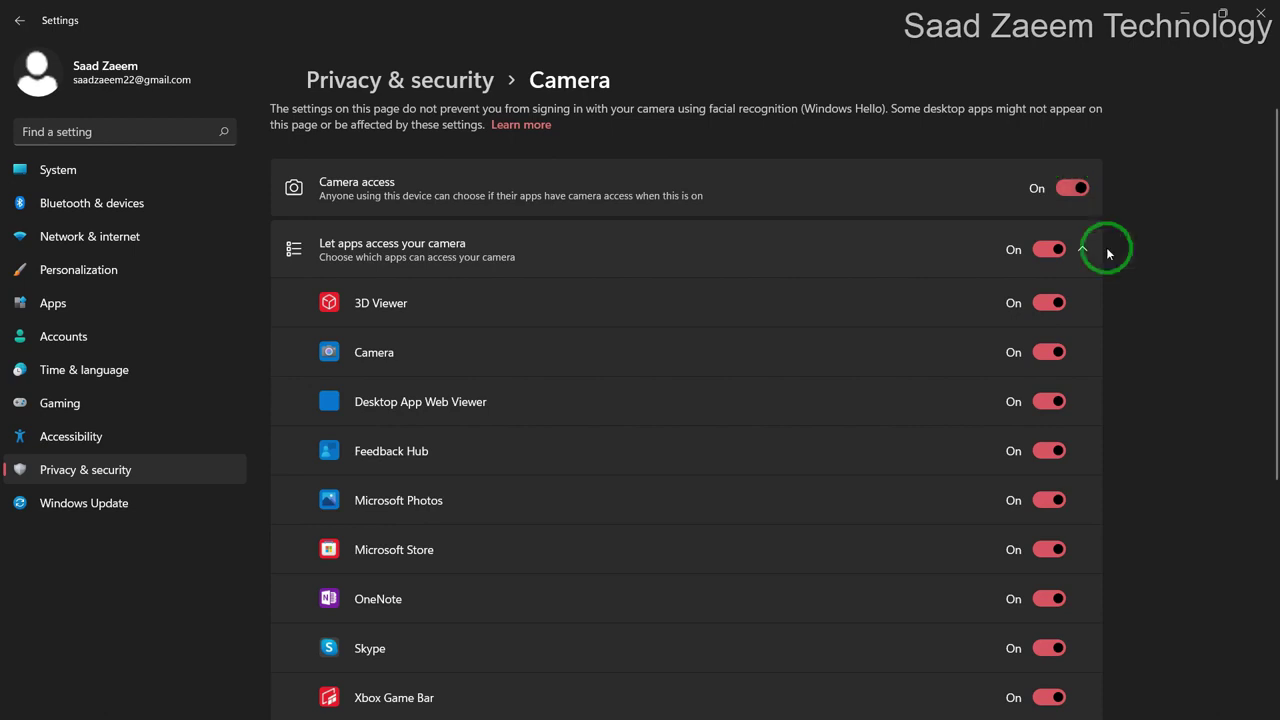
{"action": "scroll", "coordinate": [1167, 395], "scroll_direction": "down", "scroll_amount": 2}
{"action": "scroll", "coordinate": [1167, 398], "scroll_direction": "down", "scroll_amount": 1}
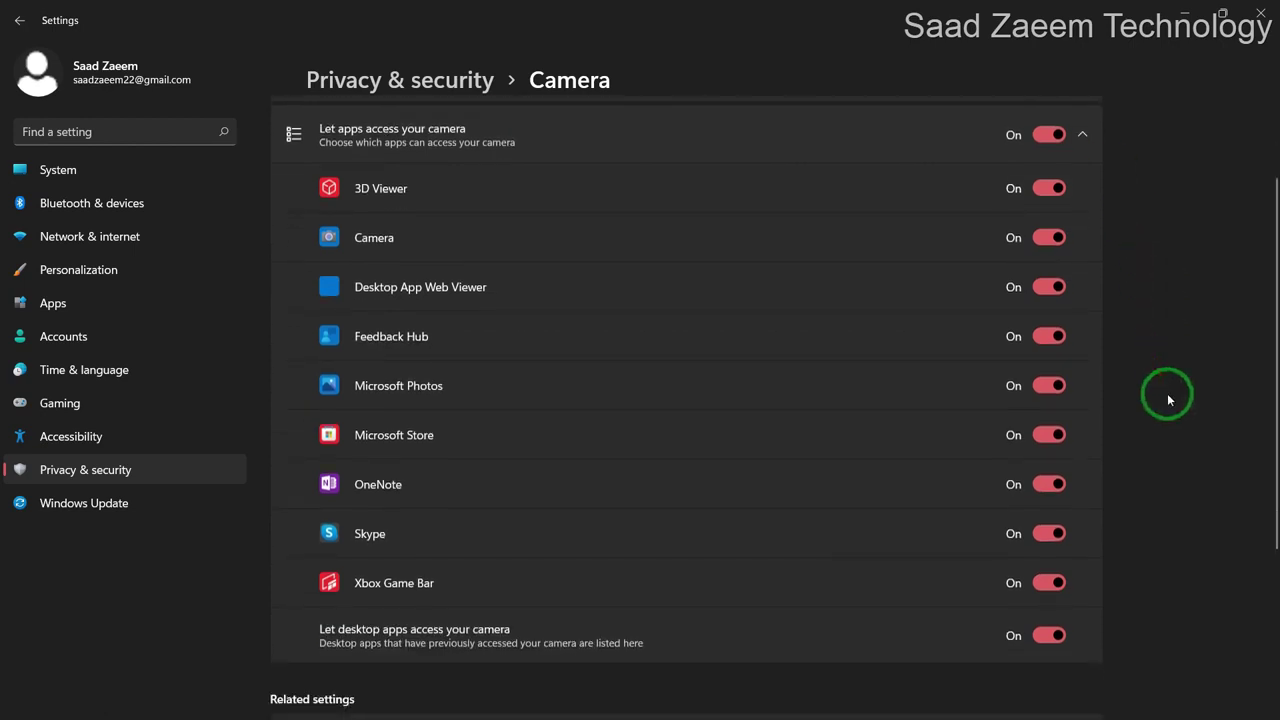
{"action": "scroll", "coordinate": [1167, 399], "scroll_direction": "up", "scroll_amount": 2}
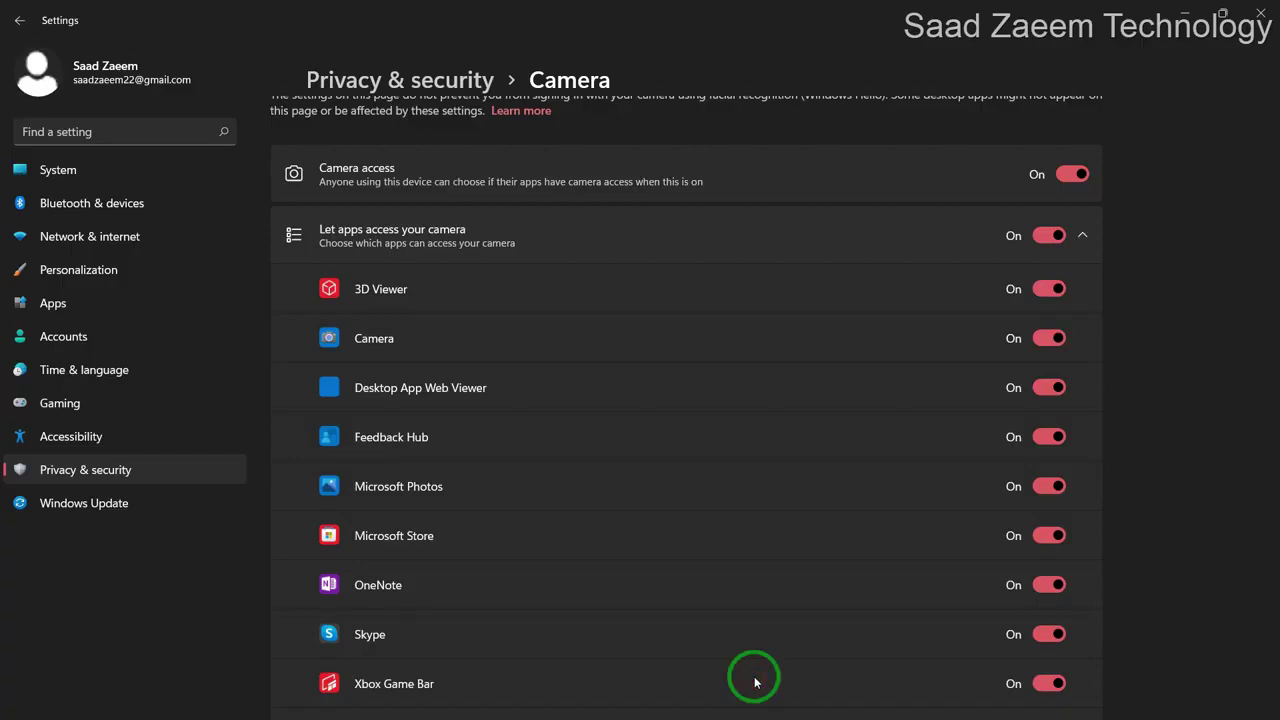
- Go to Apps & features and search the installed apps for Camera
{"action": "left_click", "coordinate": [55, 304]}
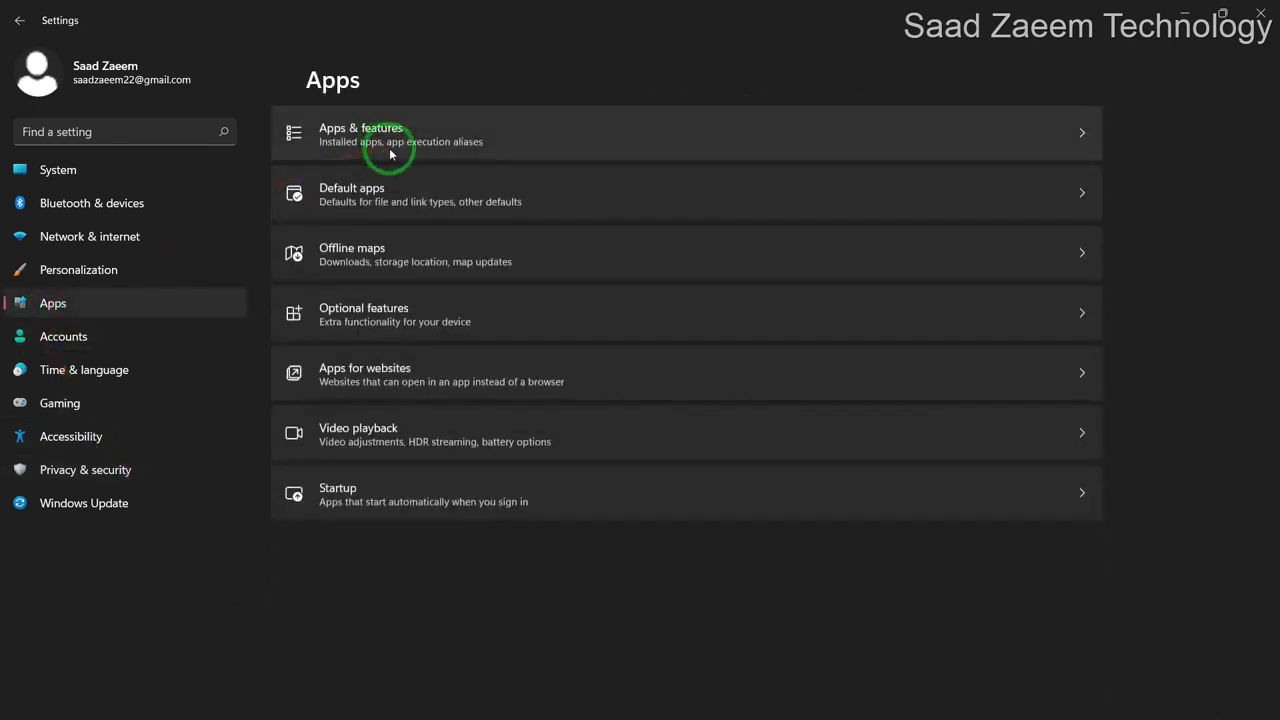
{"action": "left_click", "coordinate": [390, 153]}
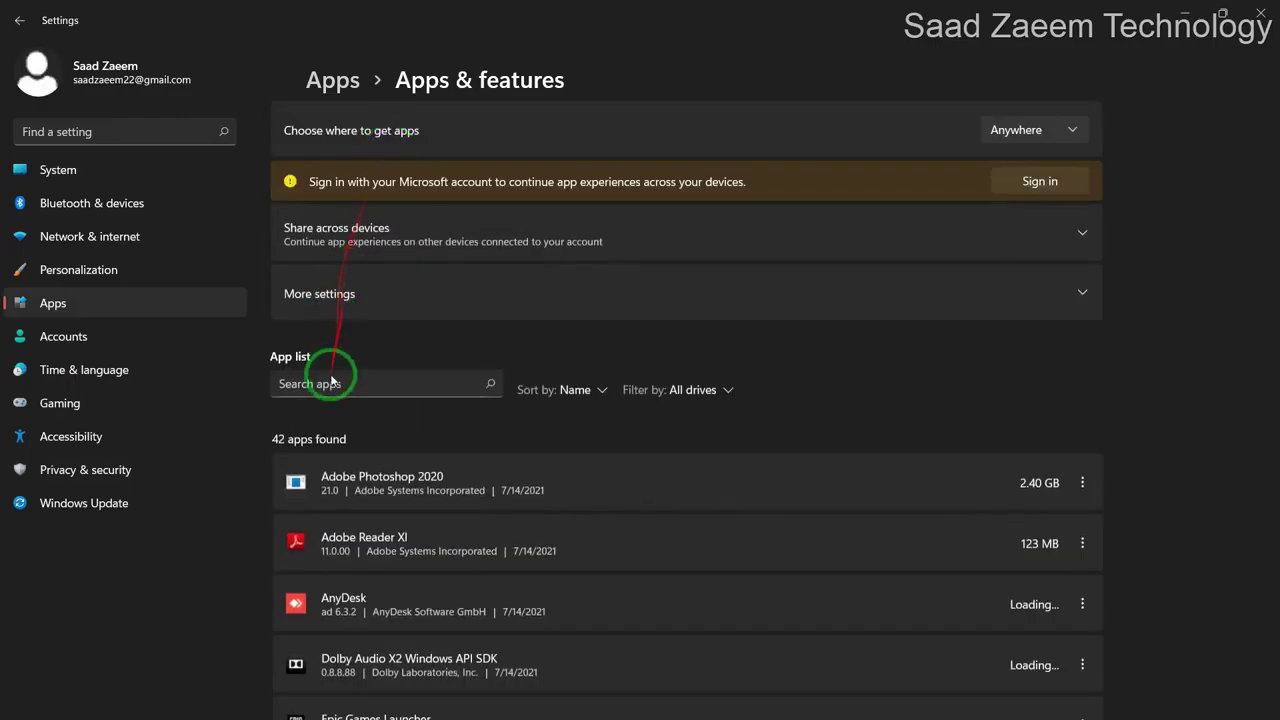
{"action": "left_click", "coordinate": [330, 383]}
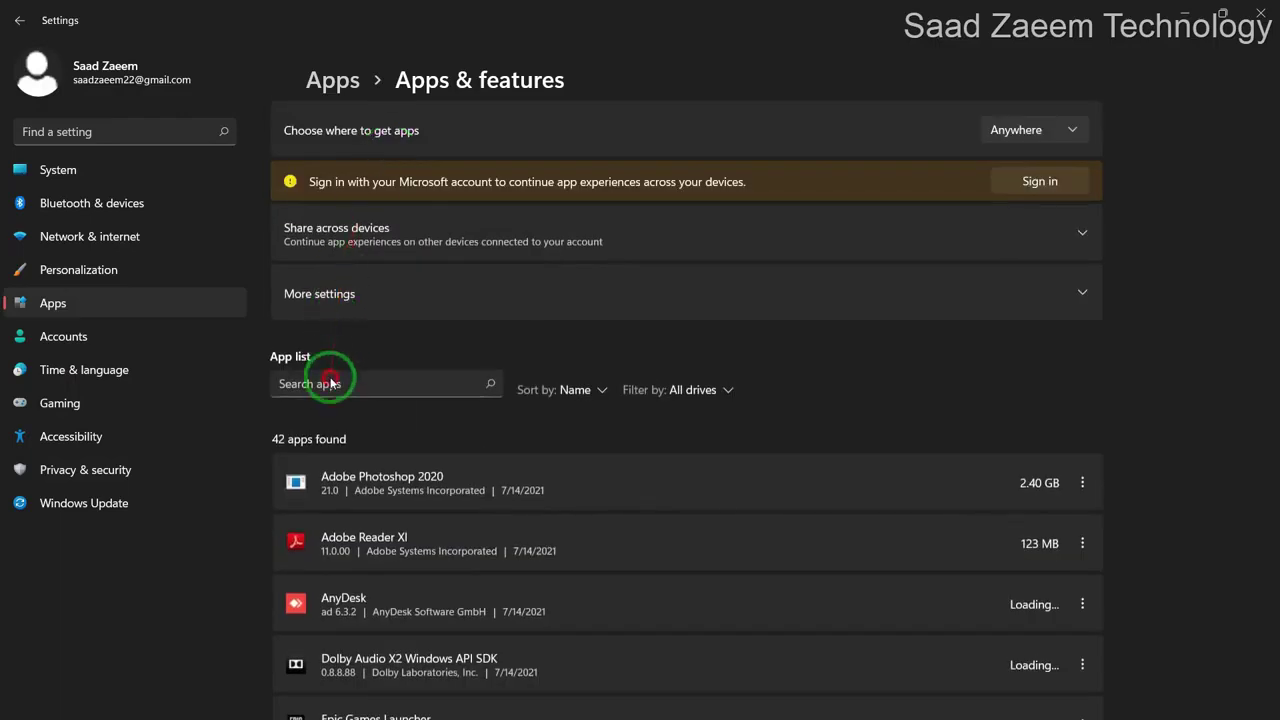
{"action": "type", "text": "C"}
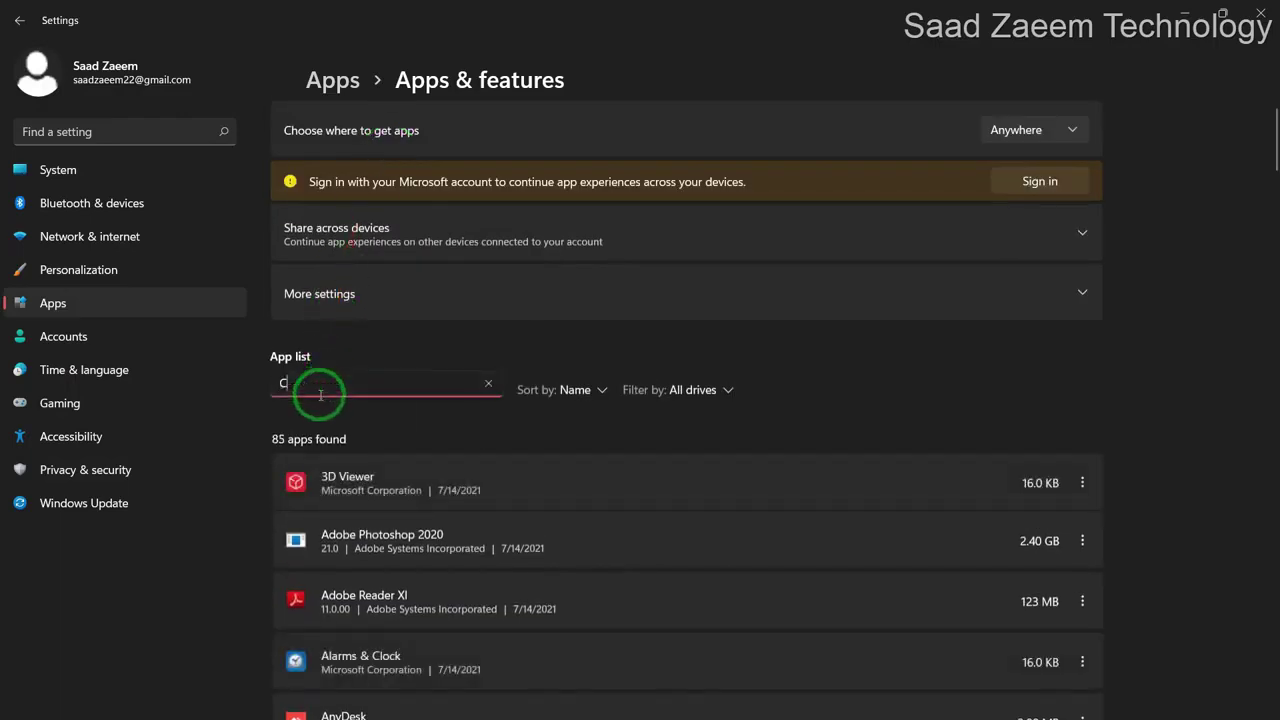
{"action": "type", "text": "amera"}
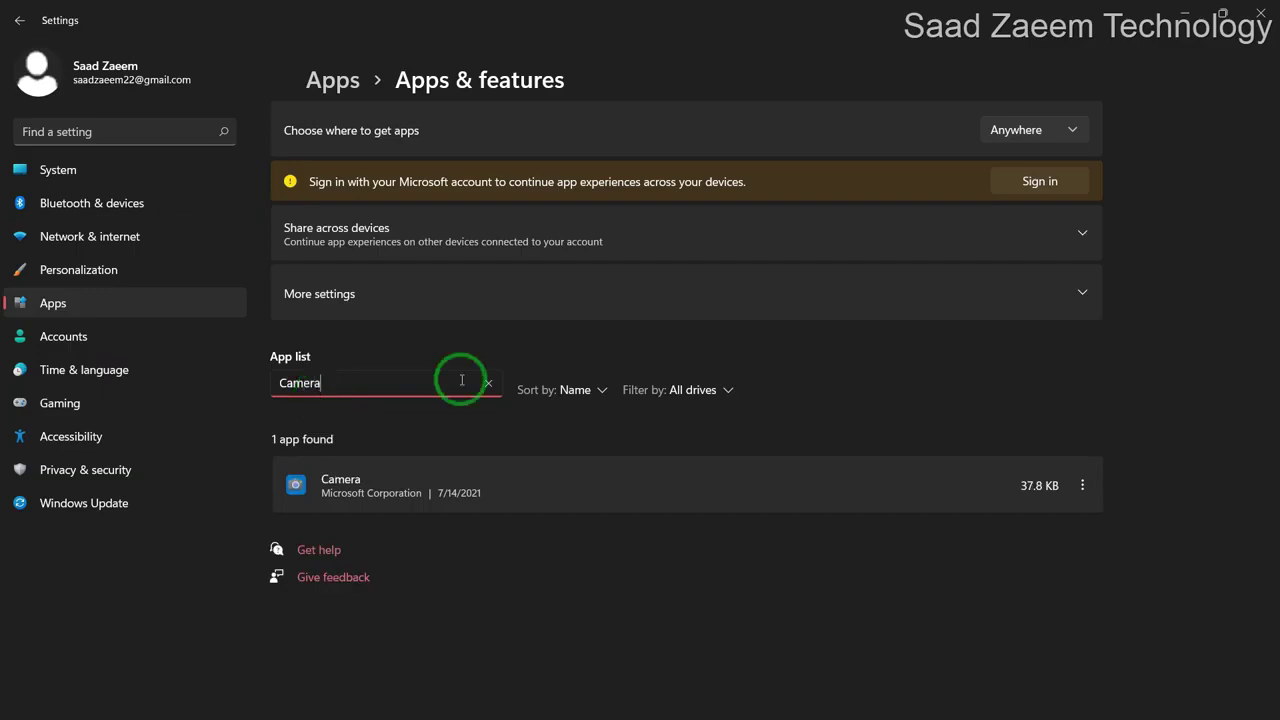
- Open the Camera app's advanced options and examine its permissions and its Terminate, Repair and Reset options
{"action": "left_click", "coordinate": [1082, 490]}
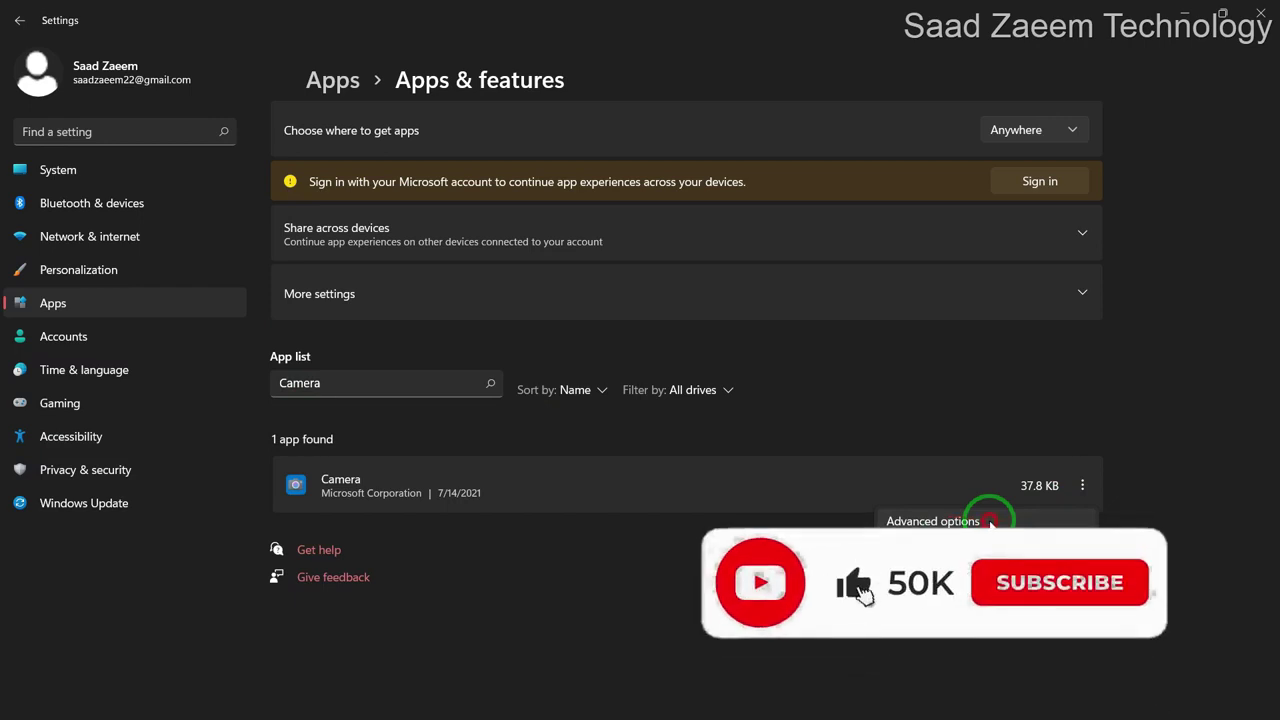
{"action": "left_click", "coordinate": [990, 521]}
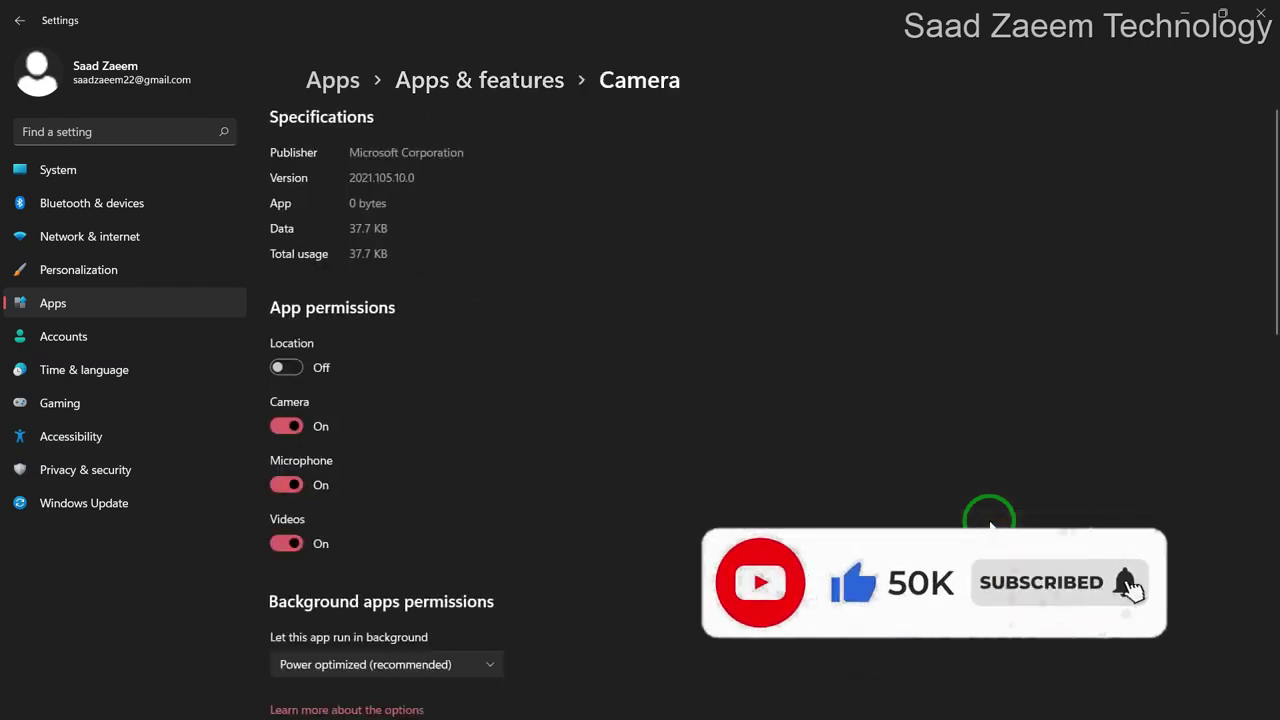
{"action": "scroll", "coordinate": [990, 527], "scroll_direction": "down", "scroll_amount": 3}
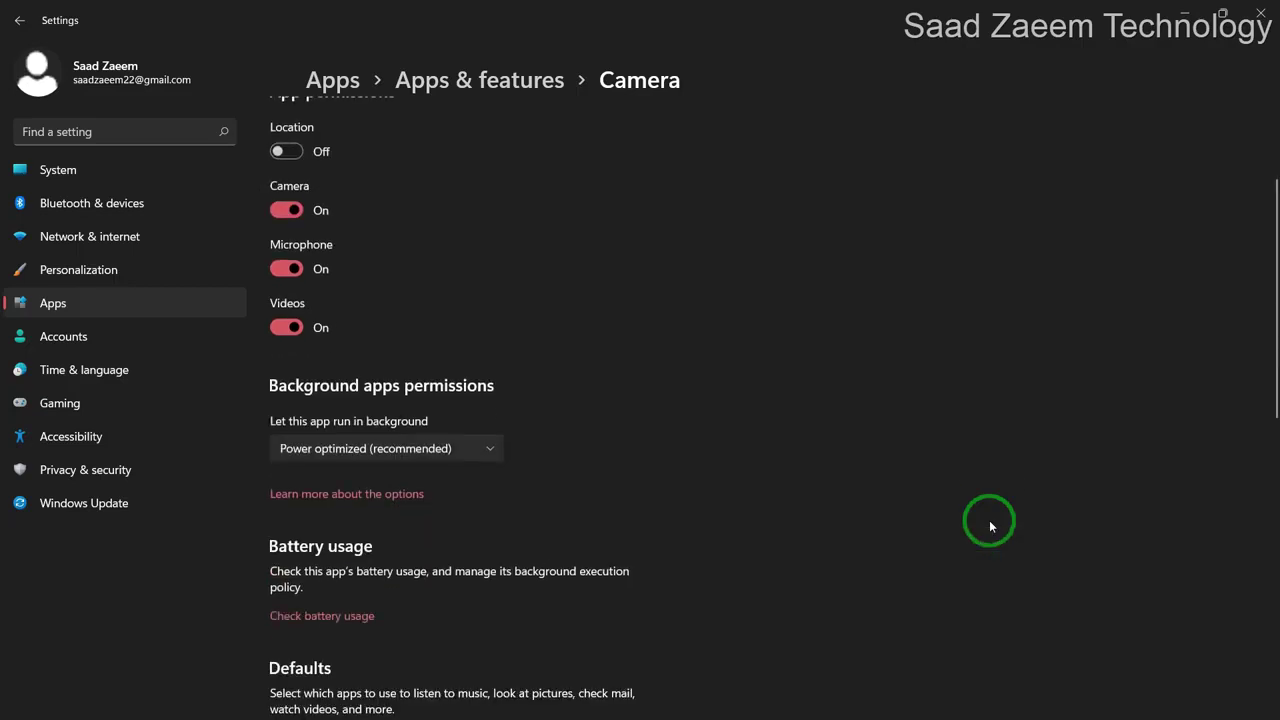
{"action": "scroll", "coordinate": [990, 527], "scroll_direction": "down", "scroll_amount": 5}
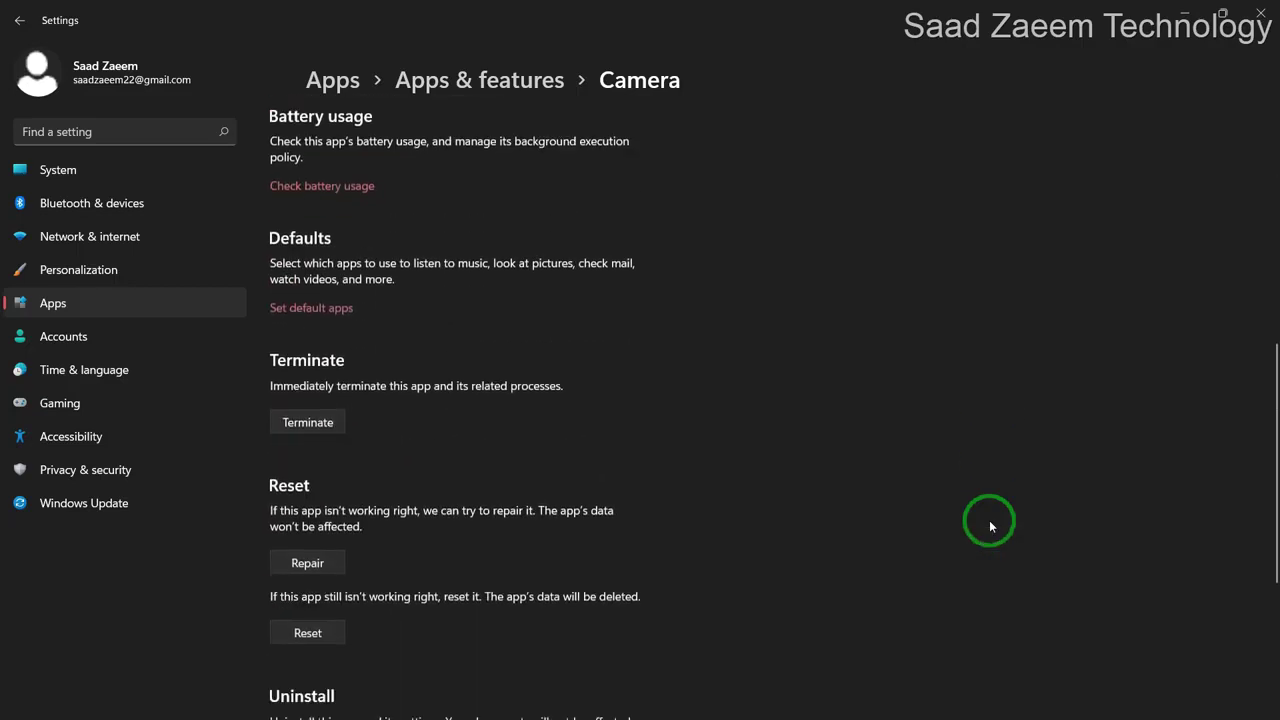
{"action": "scroll", "coordinate": [990, 527], "scroll_direction": "down", "scroll_amount": 1}
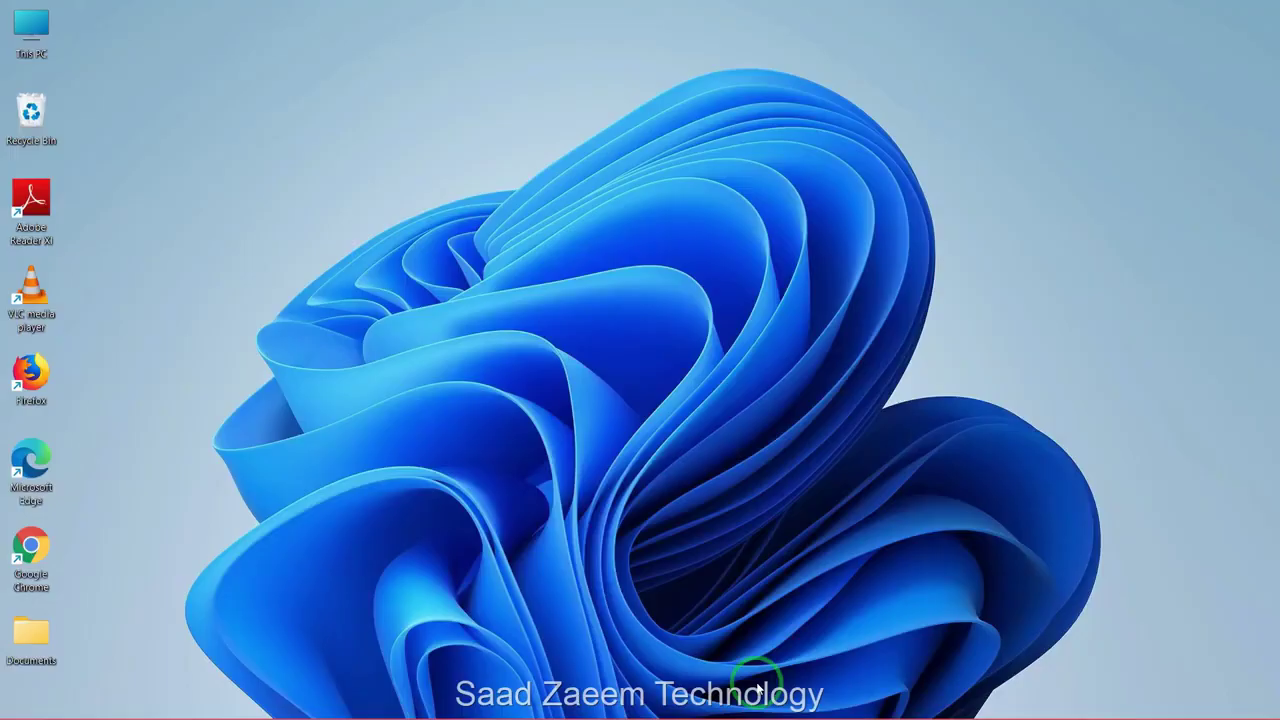
{"action": "mouse_move", "coordinate": [760, 692]}
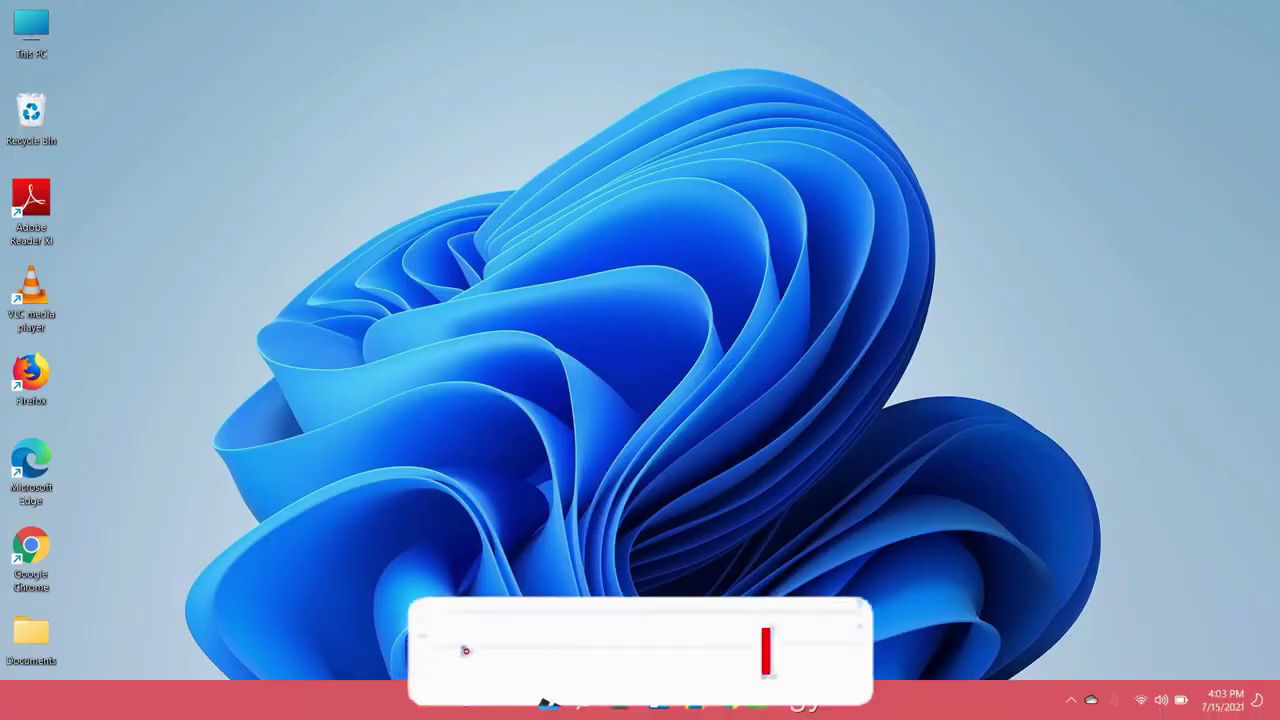